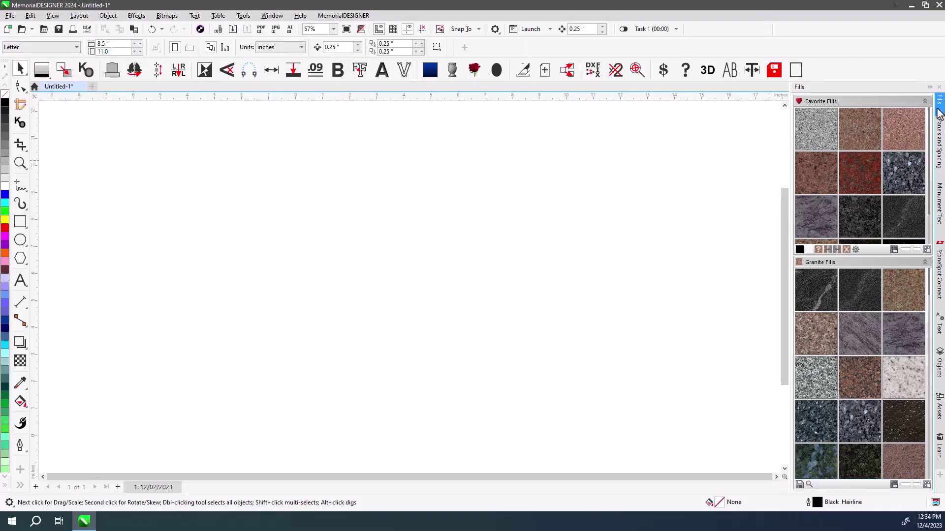
- Hide the Fills docker and show it again
click(344, 16)
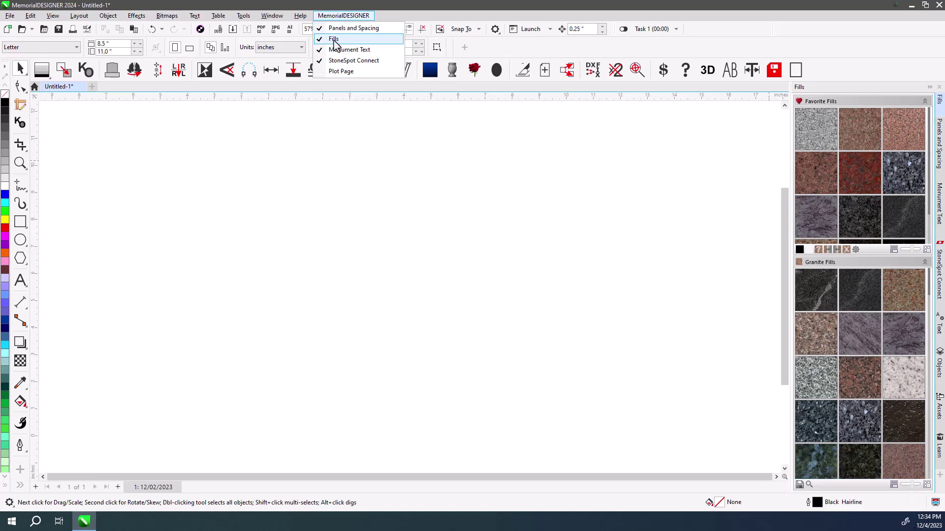
click(330, 42)
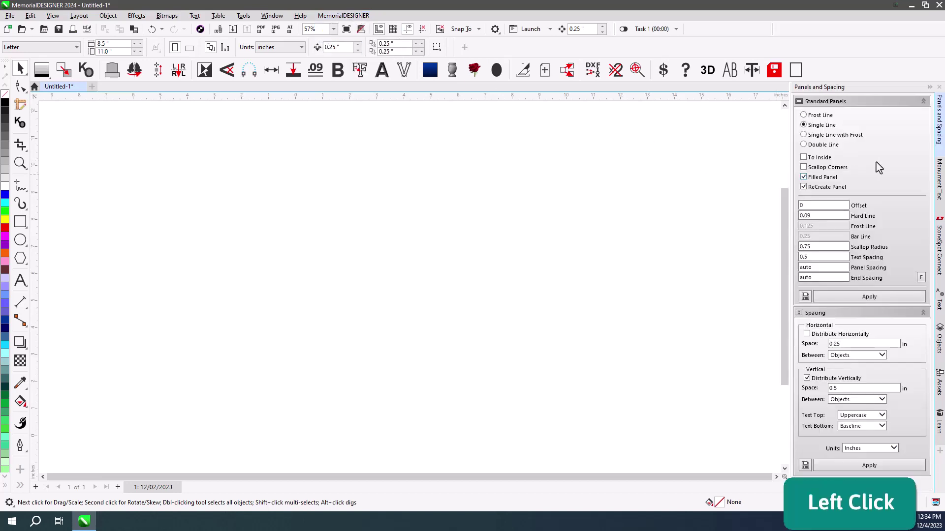
click(344, 16)
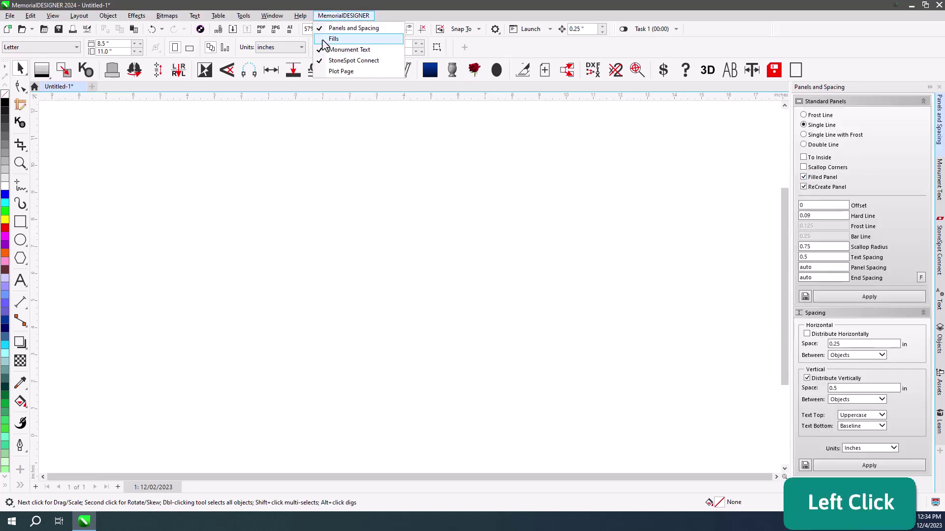
click(329, 37)
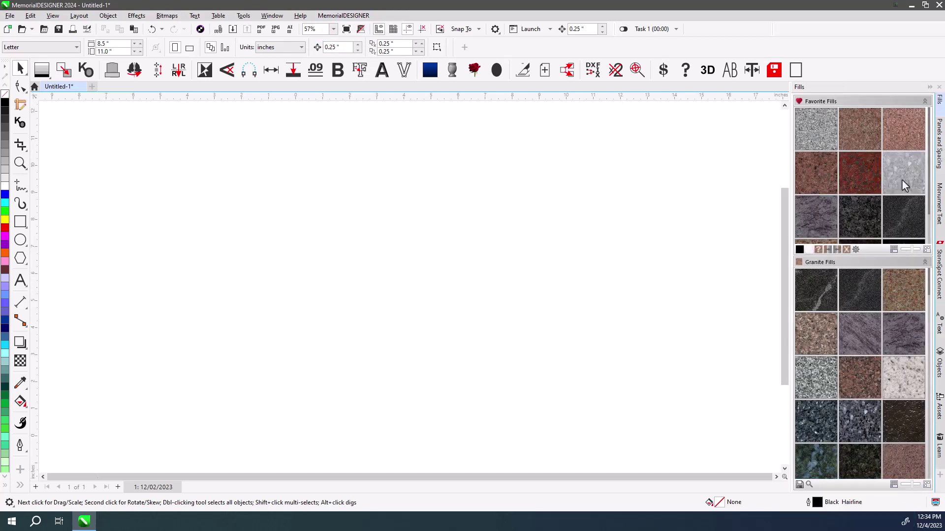
click(745, 216)
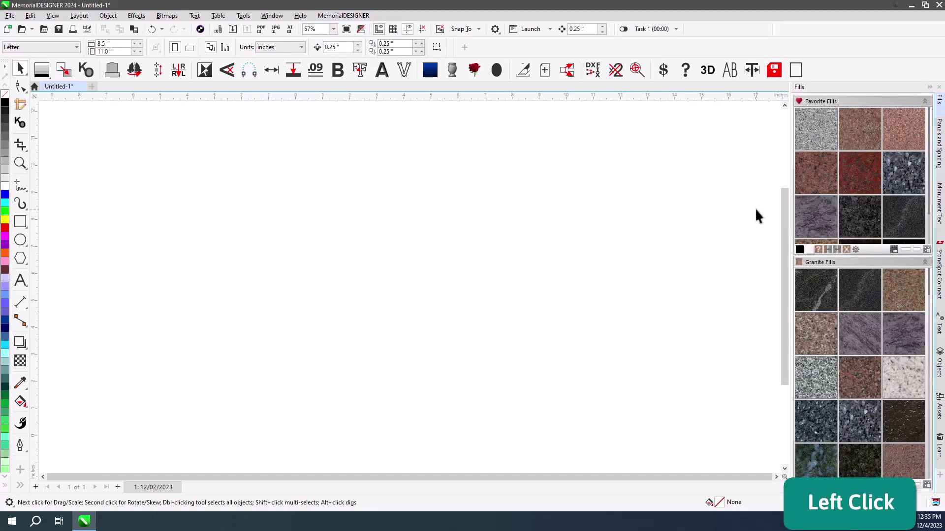
- Collapse the Favorite Fills and Granite Fills sections and expand both again
click(924, 101)
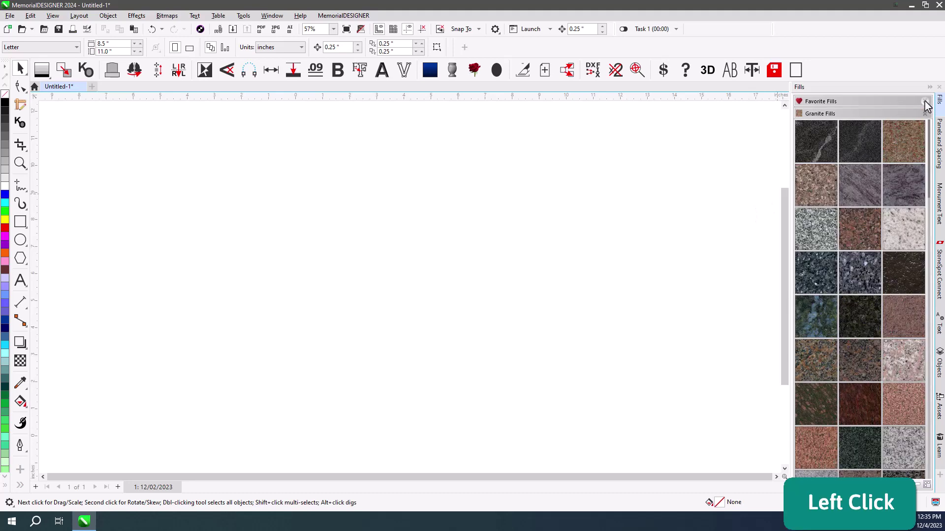
click(925, 114)
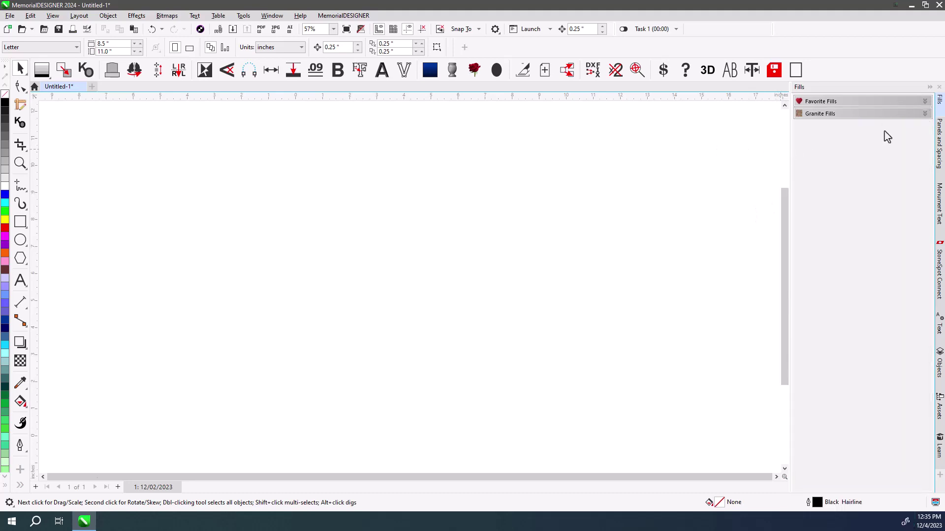
click(924, 101)
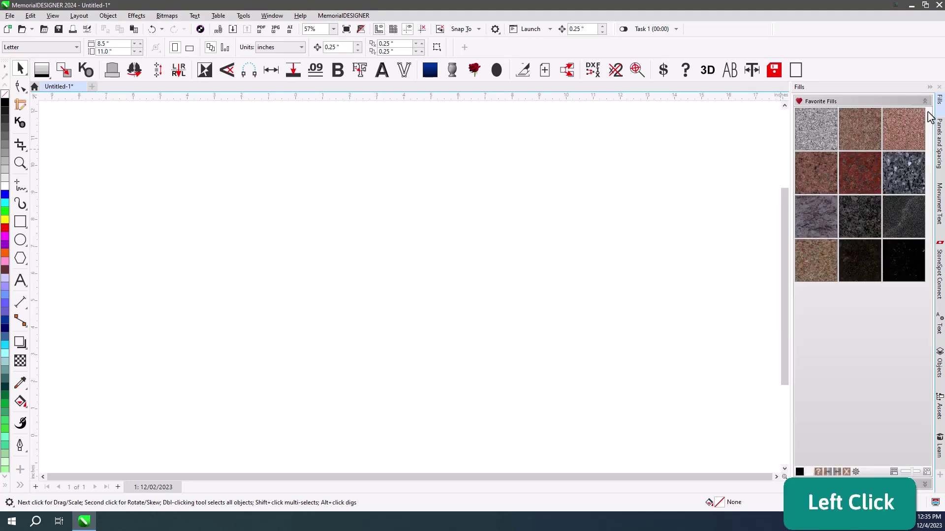
click(925, 465)
drag(918, 120, 828, 164)
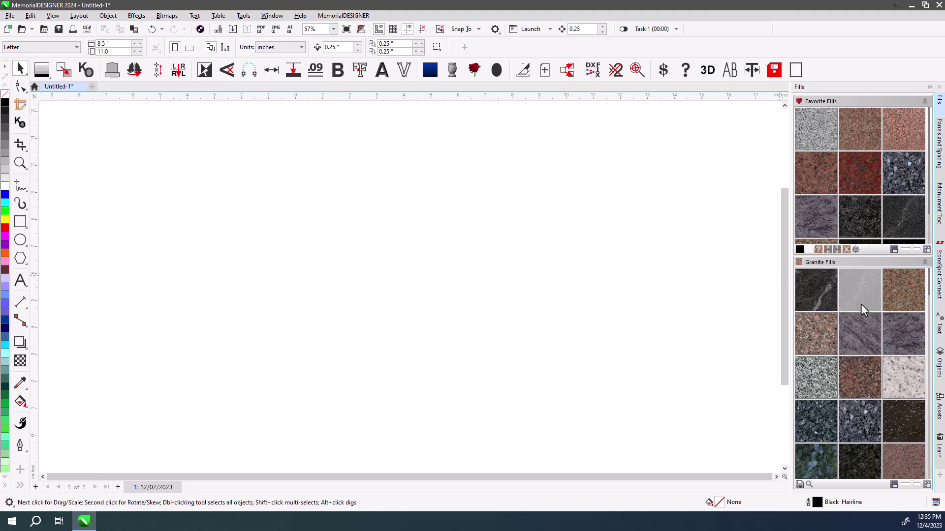
- Add the purple veined granite in the second row of Granite Fills to the favorites
right_click(864, 338)
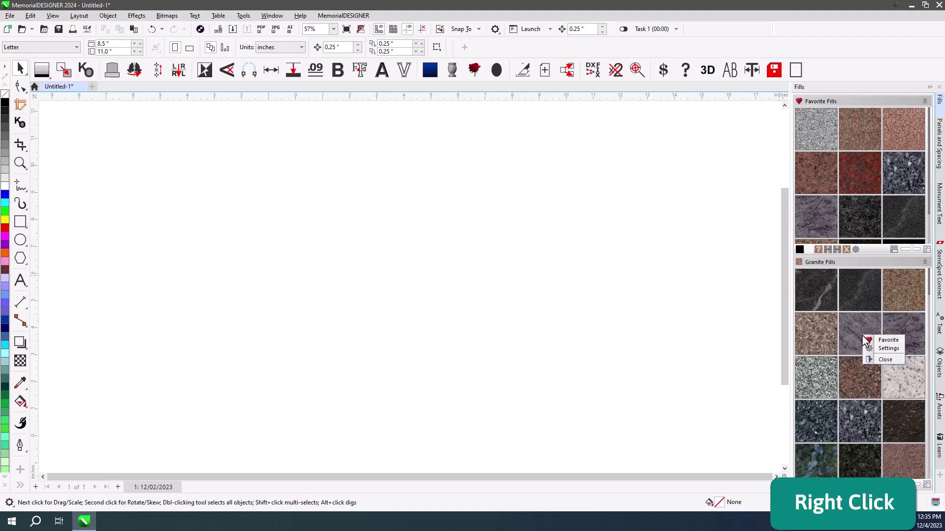
click(884, 342)
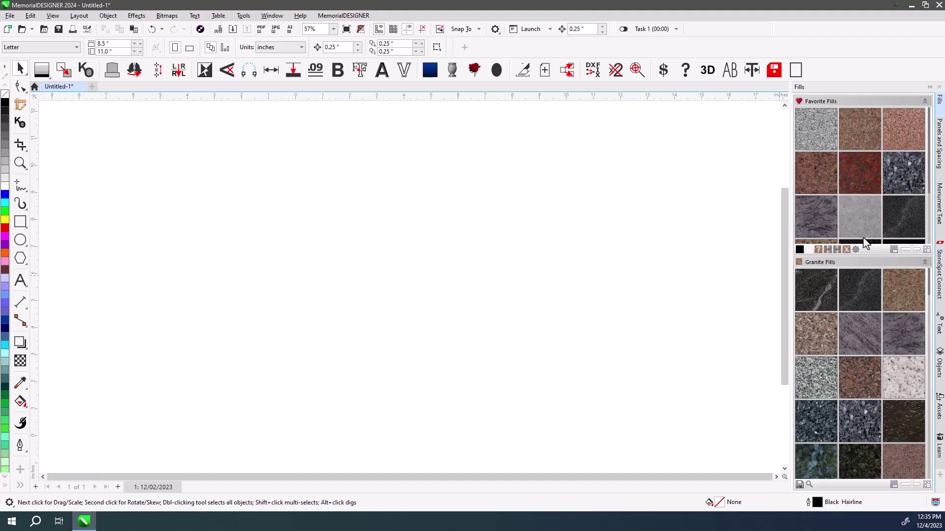
- Save the search tags "India, Premium Red, Import" in the settings of the favorite fill New Imperial Red HD
right_click(847, 180)
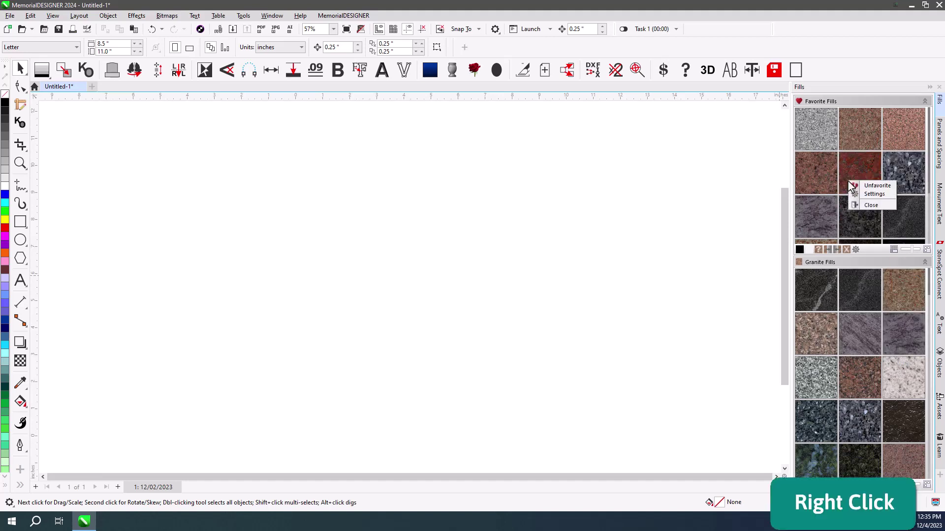
click(868, 194)
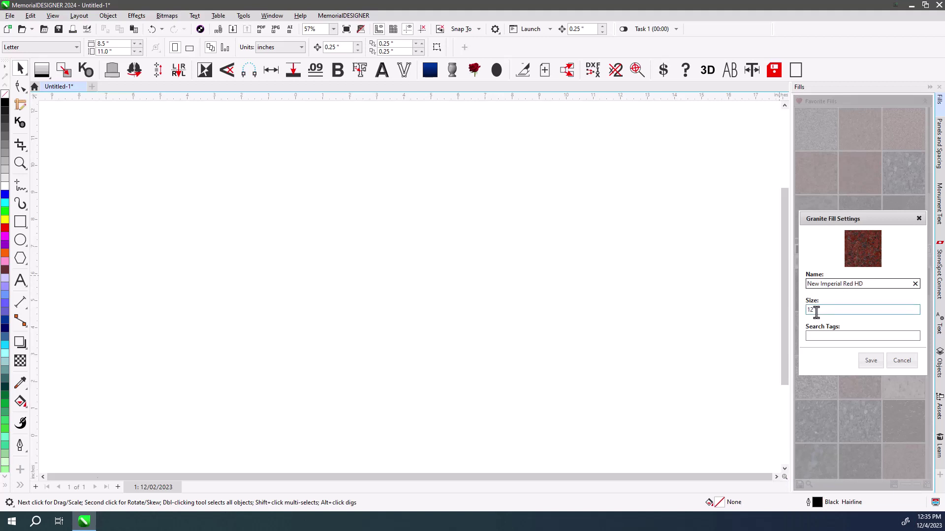
click(815, 336)
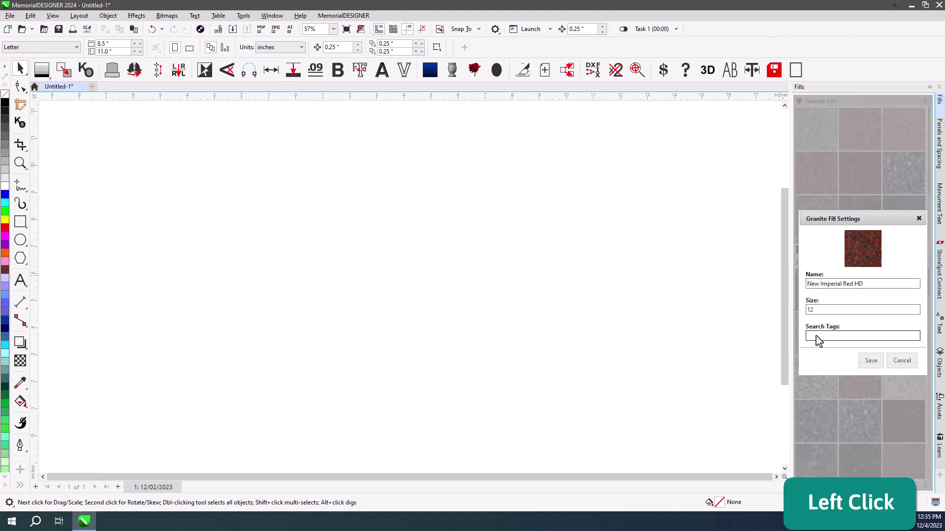
text(India, )
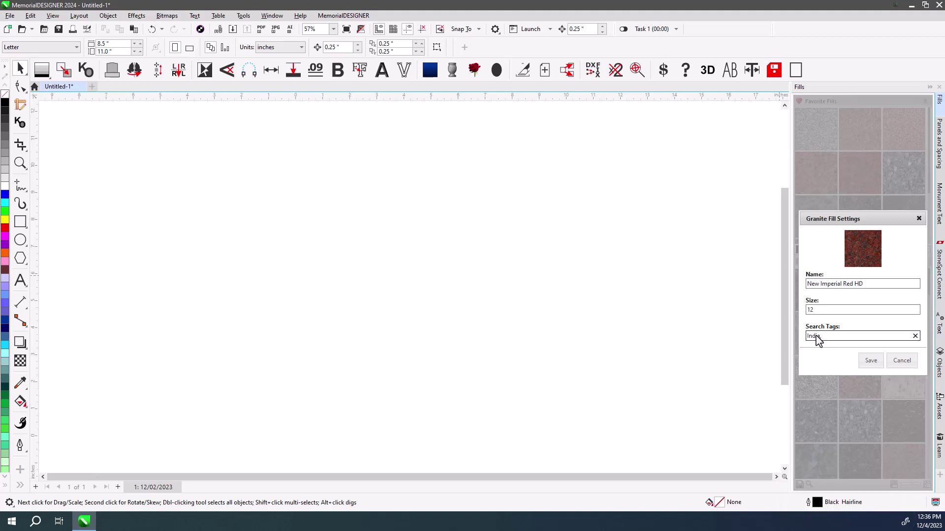
text(Premium)
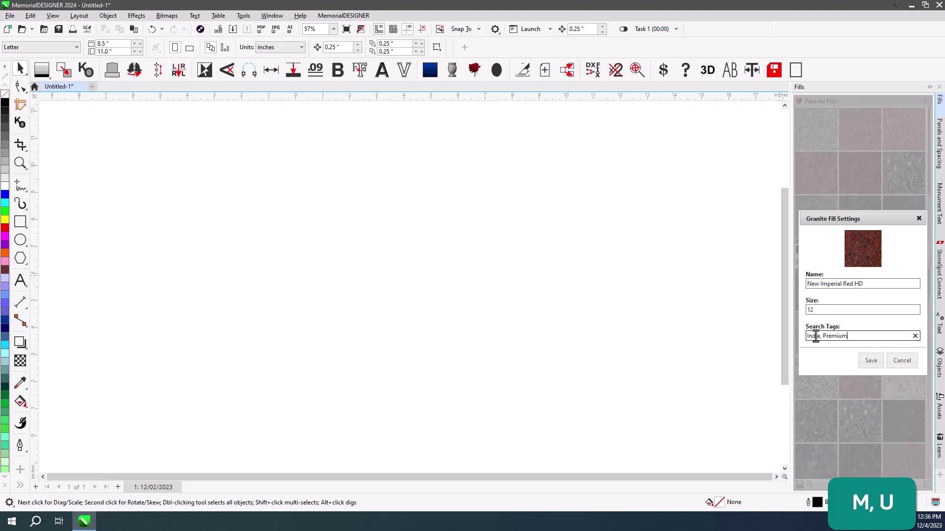
text( Red, Import)
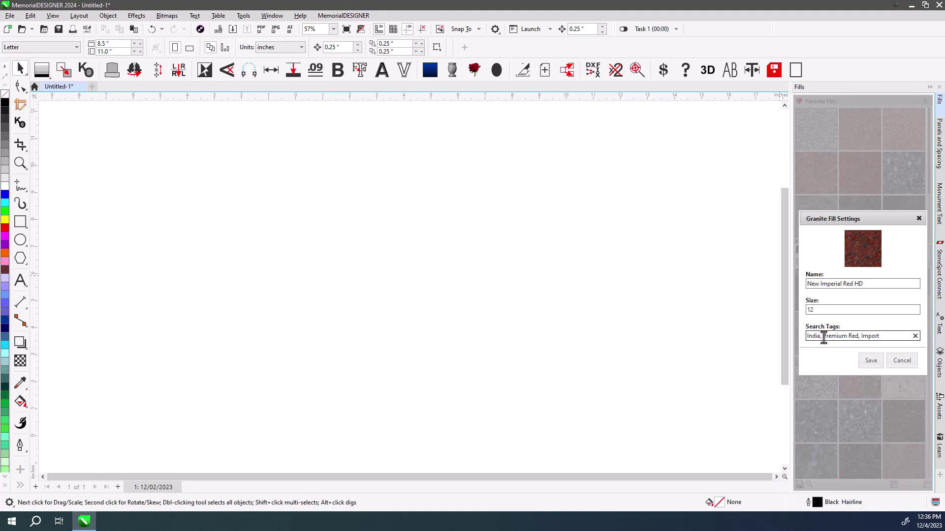
click(871, 362)
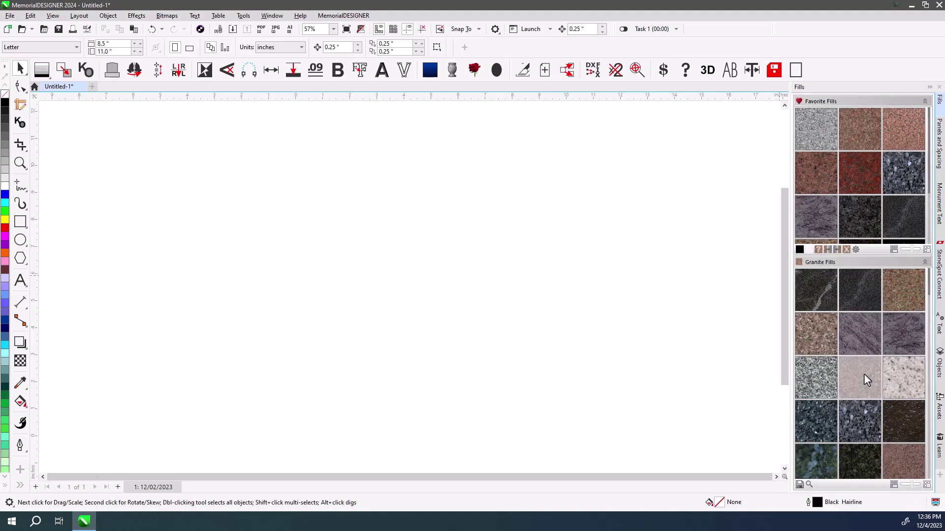
- Search the Granite Fills for "import" and for "black", and close the search to restore the full list
click(808, 485)
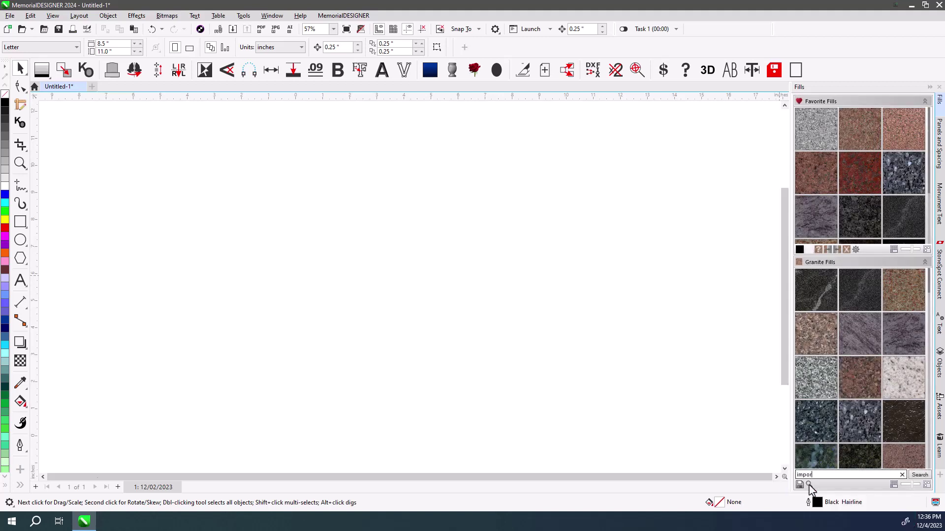
key(Return)
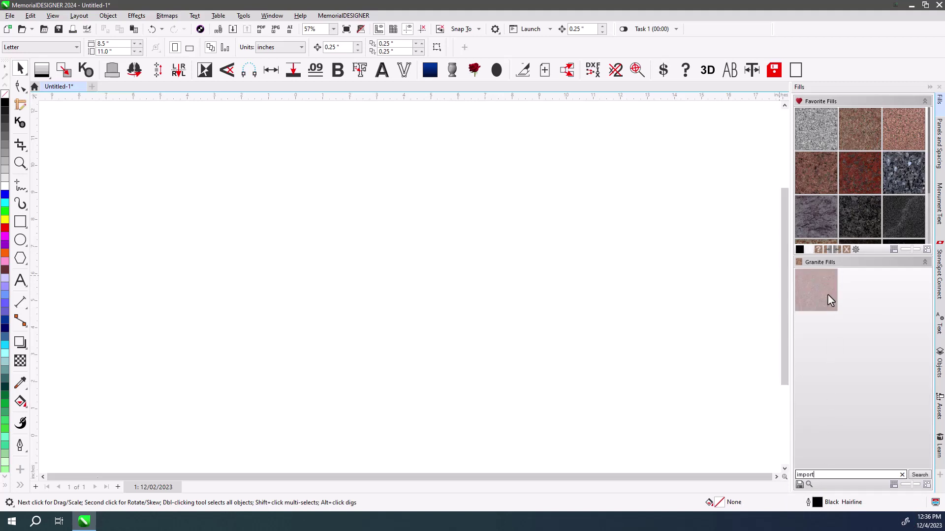
click(820, 475)
text(b;a)
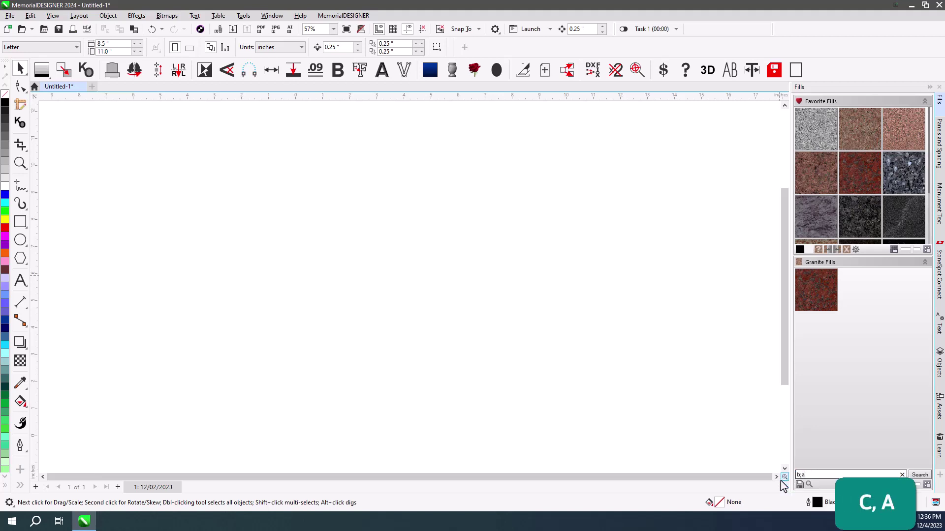
text(lack)
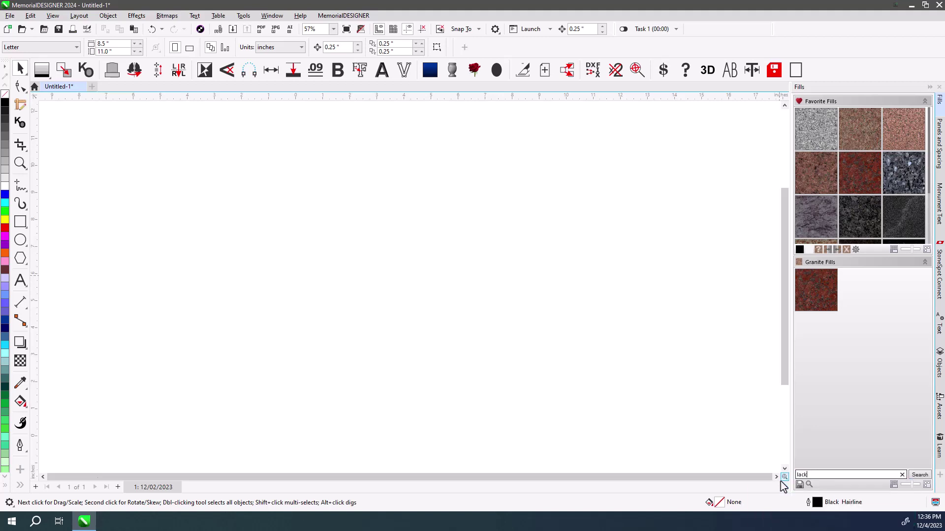
key(Return)
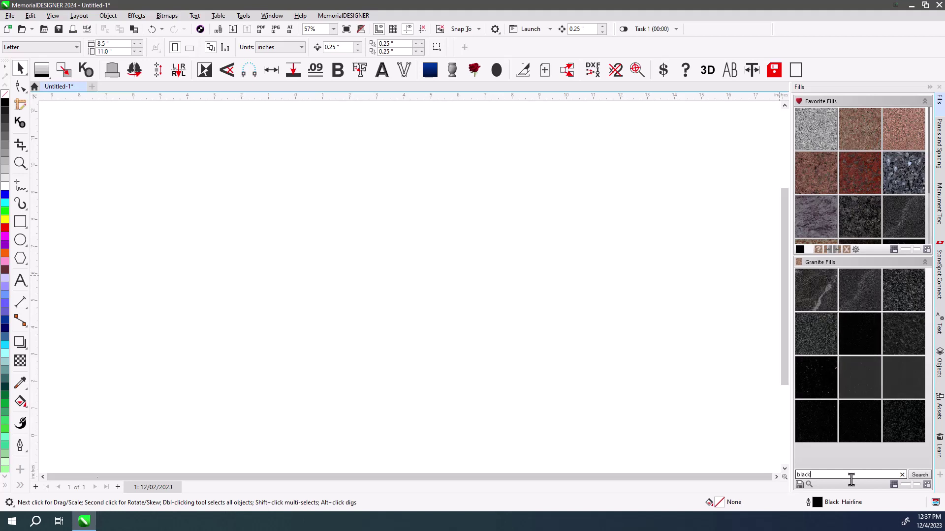
click(809, 485)
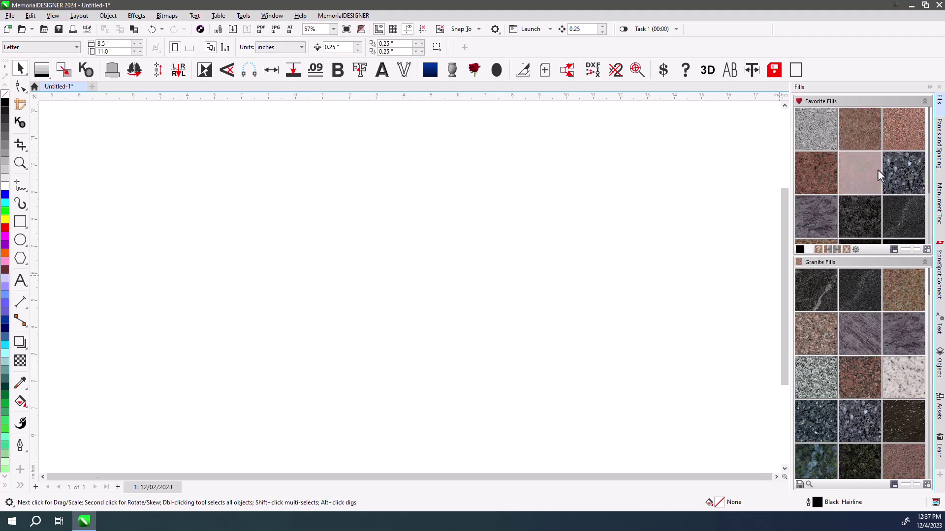
- Reorder the favorite fills, placing American Rose second and the newly added purple granite directly before the similar purple one
click(929, 199)
drag(929, 200, 929, 157)
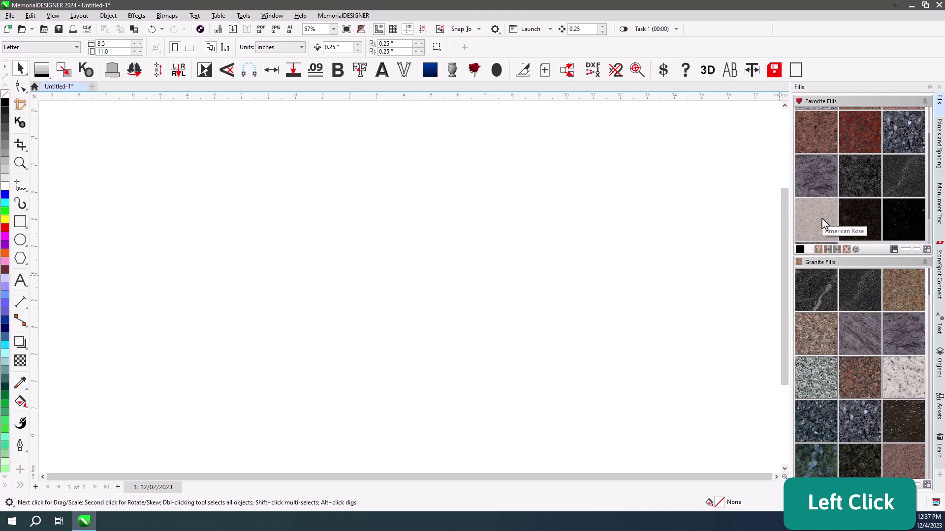
drag(821, 219, 869, 137)
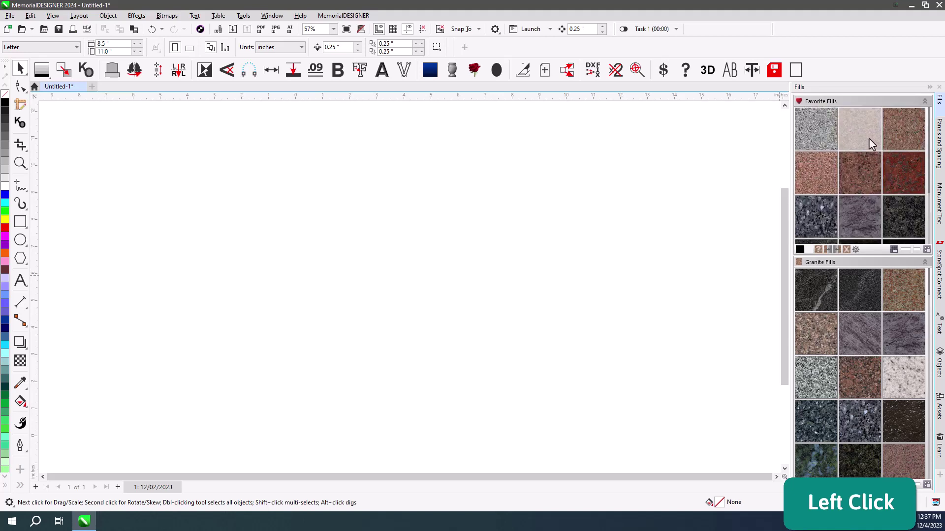
drag(928, 155, 930, 211)
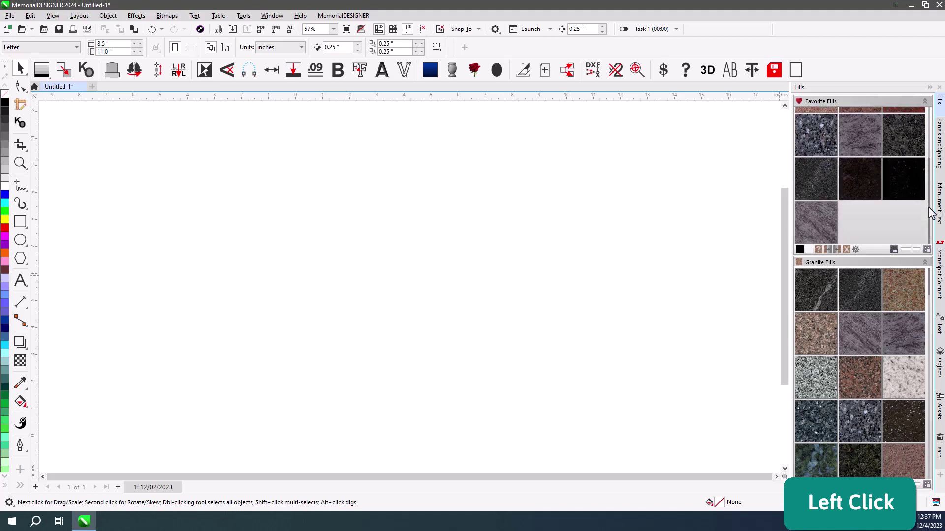
drag(806, 223, 857, 142)
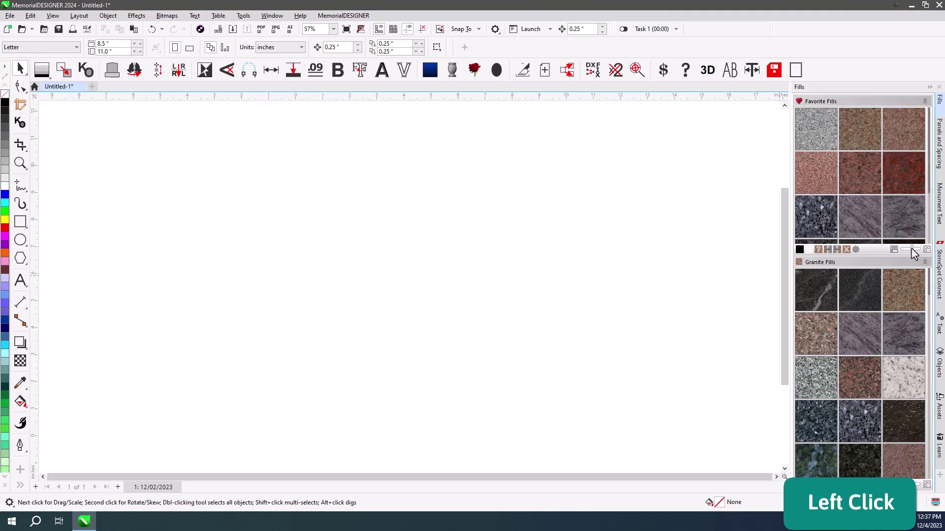
- Enlarge the Favorite Fills thumbnails to two per row and shrink them back to three full-width columns
mouse_move(911, 253)
mouse_down()
mouse_move(897, 250)
mouse_move(923, 254)
mouse_move(917, 250)
mouse_up()
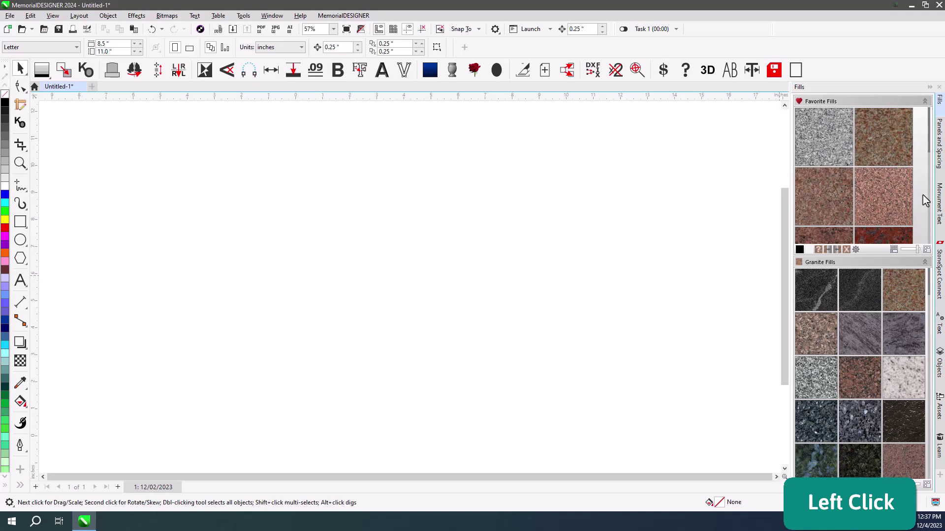
drag(916, 249, 912, 249)
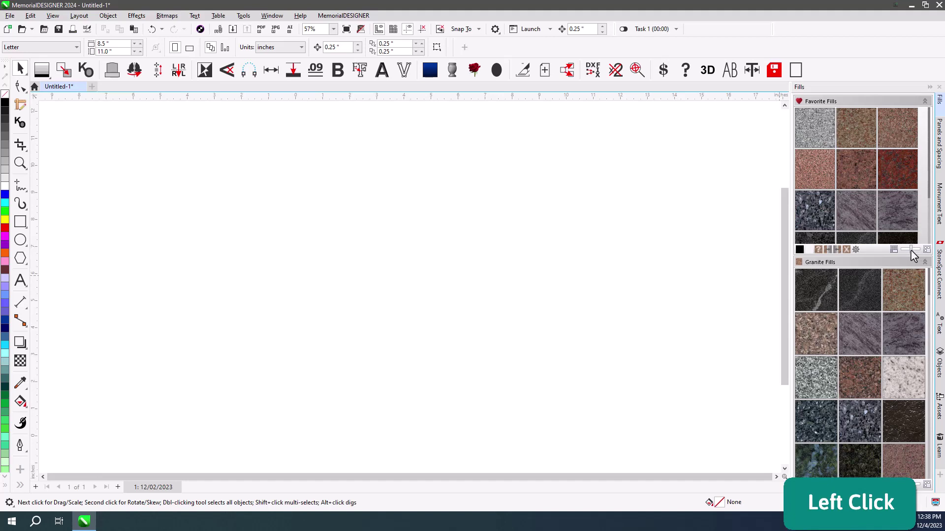
key(Right)
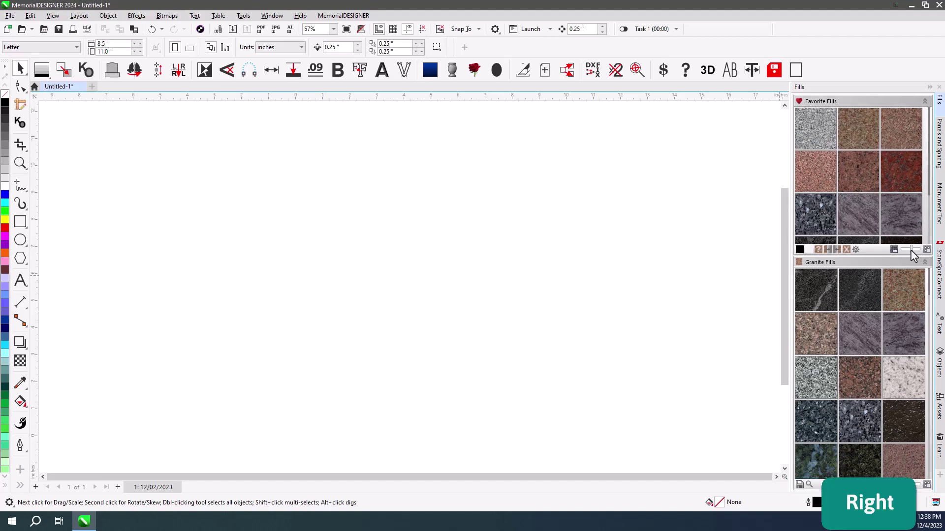
key(Left)
key(Right)
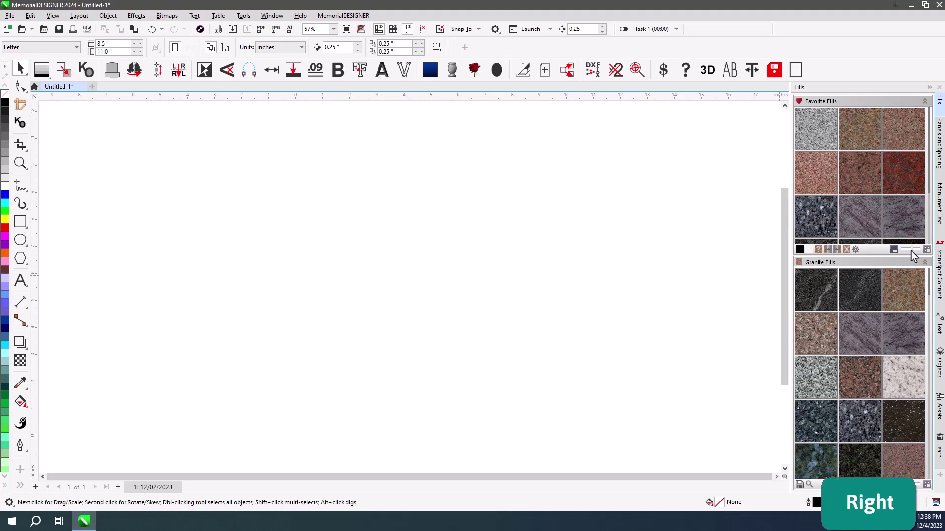
key(Left)
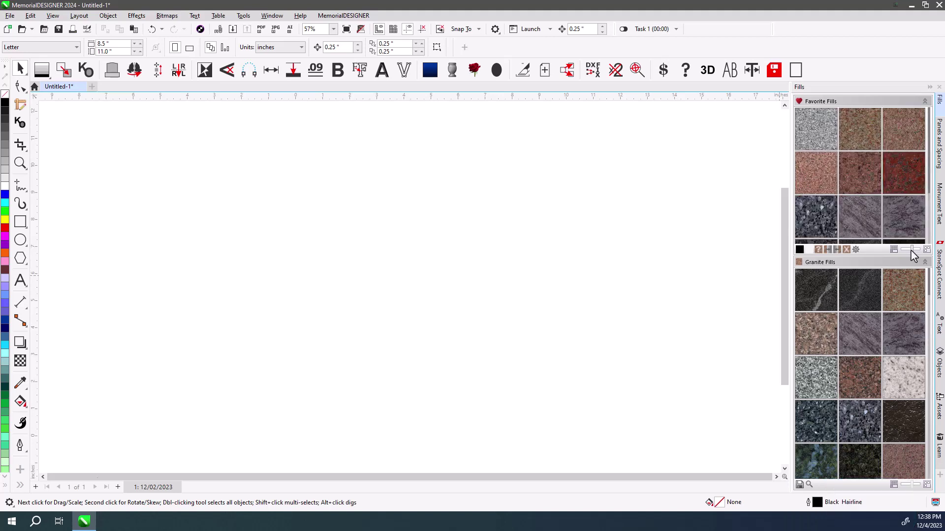
- Open the granite fill template GraniteFill_Template.cdr to examine its swatch layout, and close it
click(799, 485)
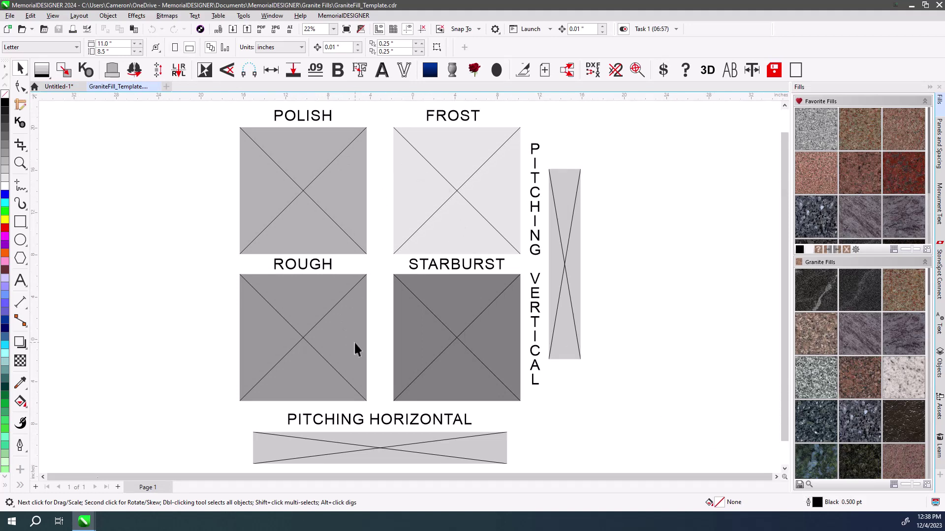
click(798, 486)
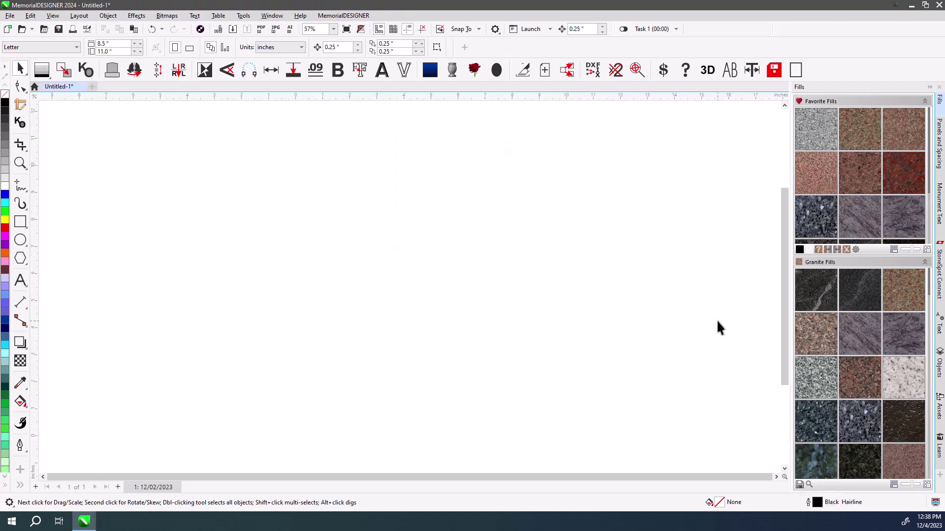
- Set the granite fill's substitute color for black areas to Gray and for white areas to Gold Leaf
click(799, 251)
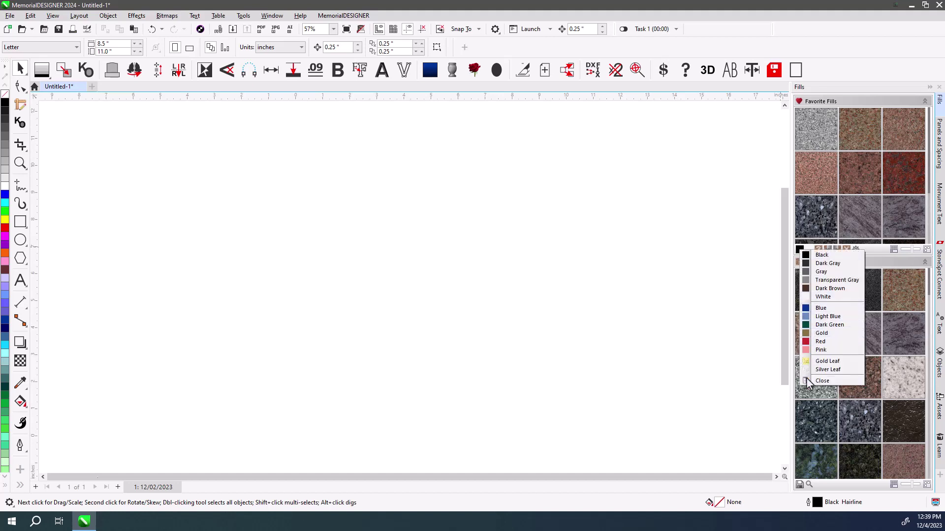
click(819, 273)
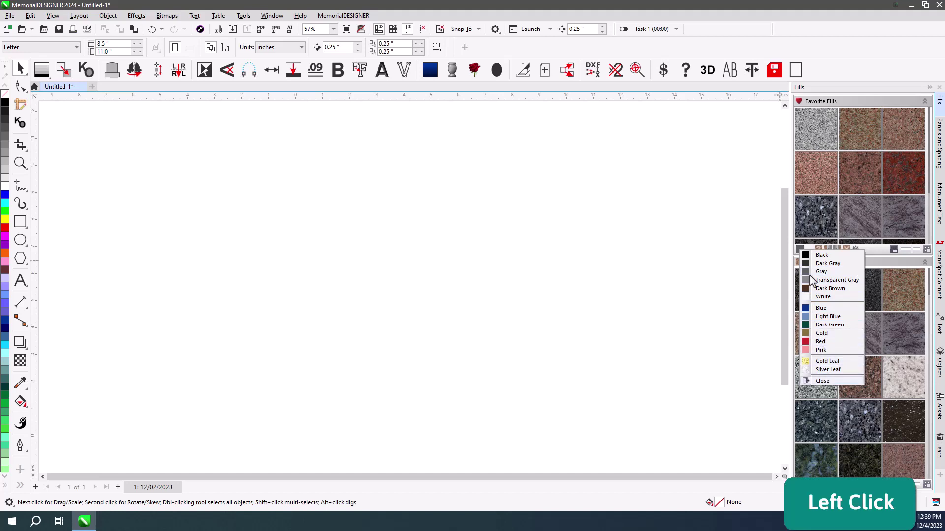
click(810, 278)
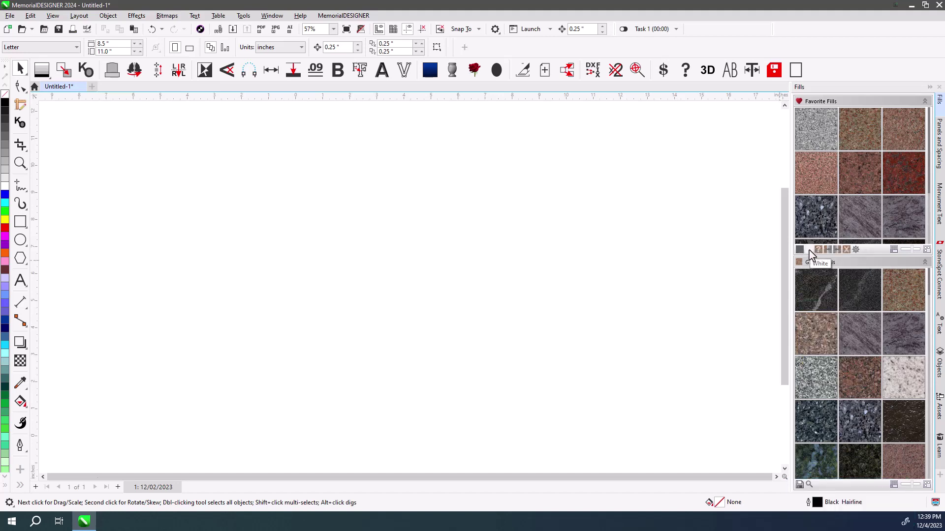
right_click(810, 254)
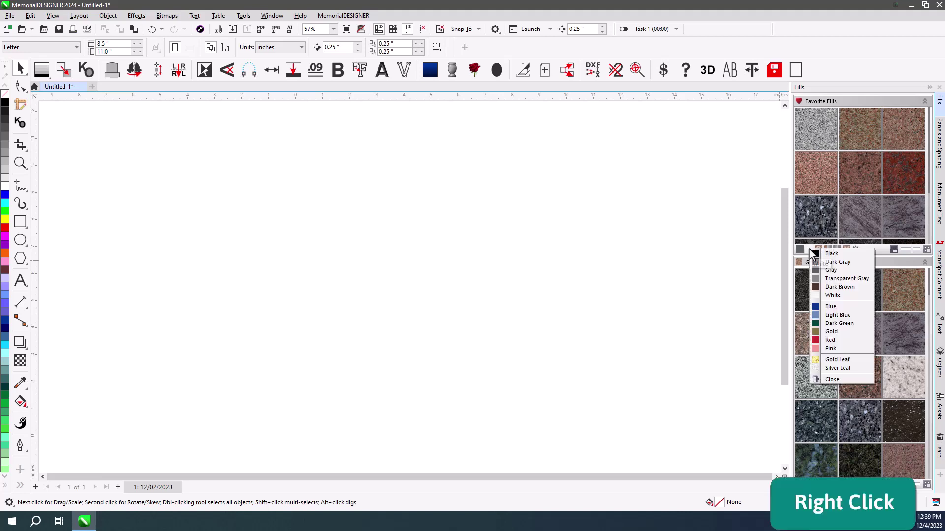
click(822, 370)
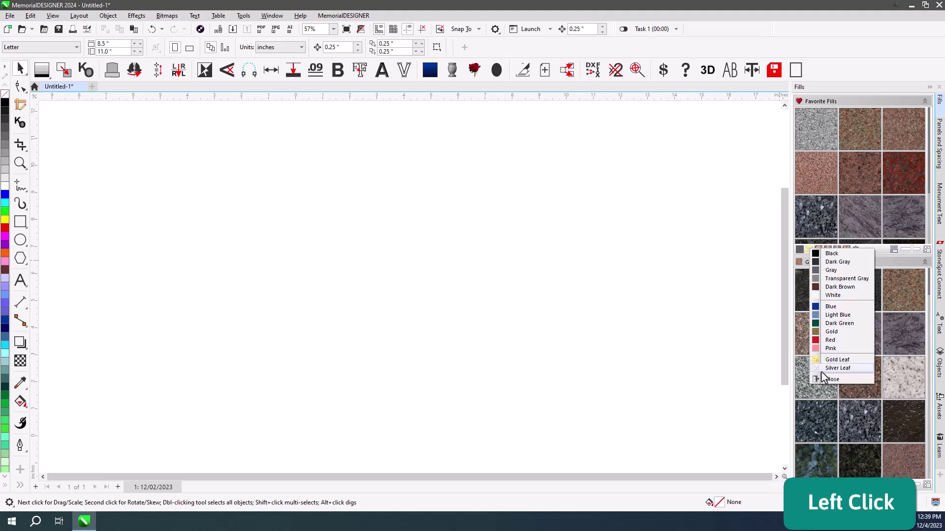
click(818, 379)
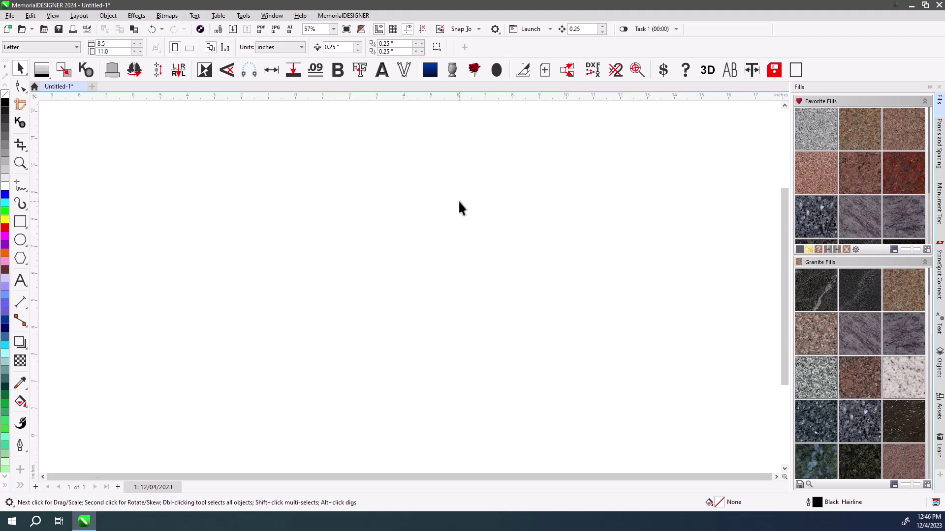
- Open the layout file numbered 315
text(o)
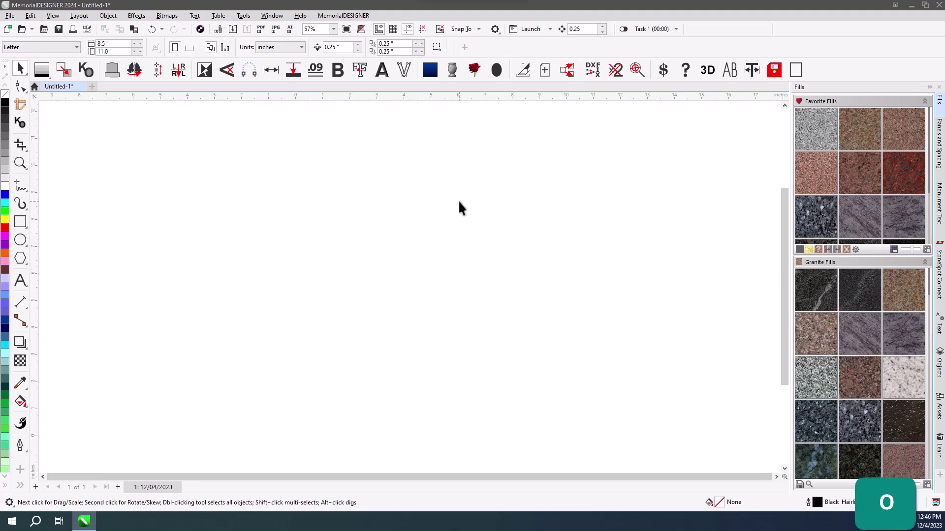
text(315)
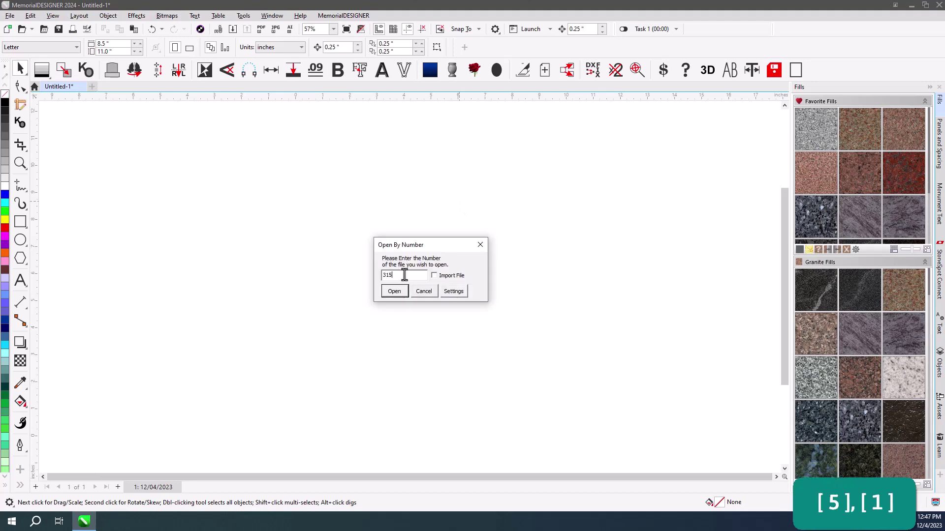
click(396, 293)
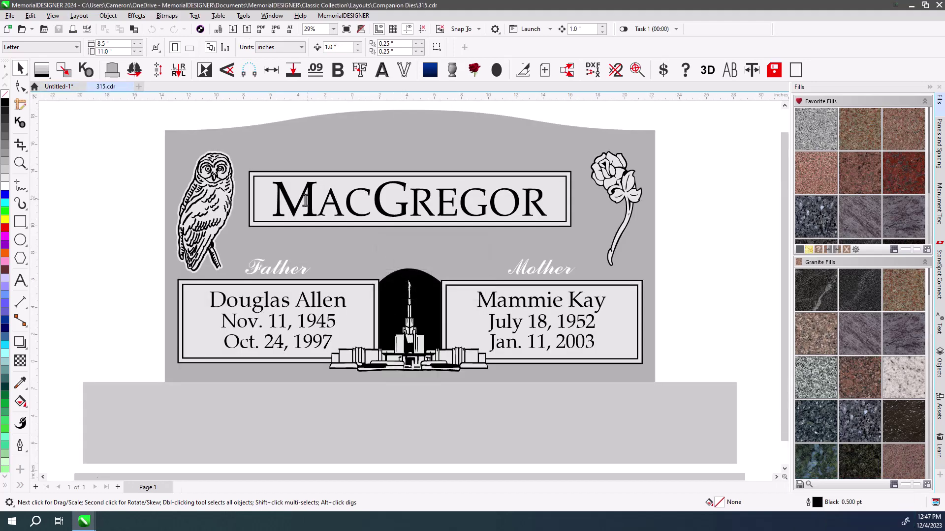
- Apply the second swatch in Granite Fills, a dark lightly veined granite, to the whole monument with nothing selected
click(310, 205)
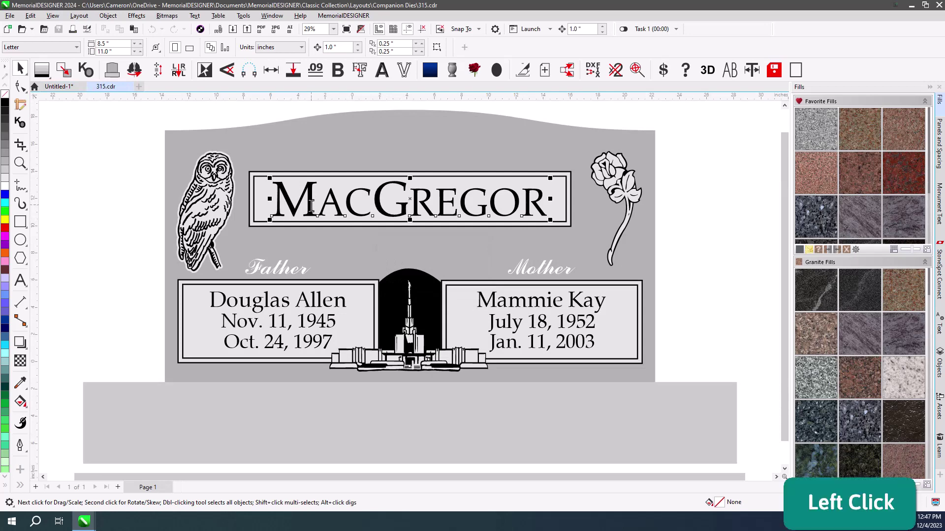
click(294, 270)
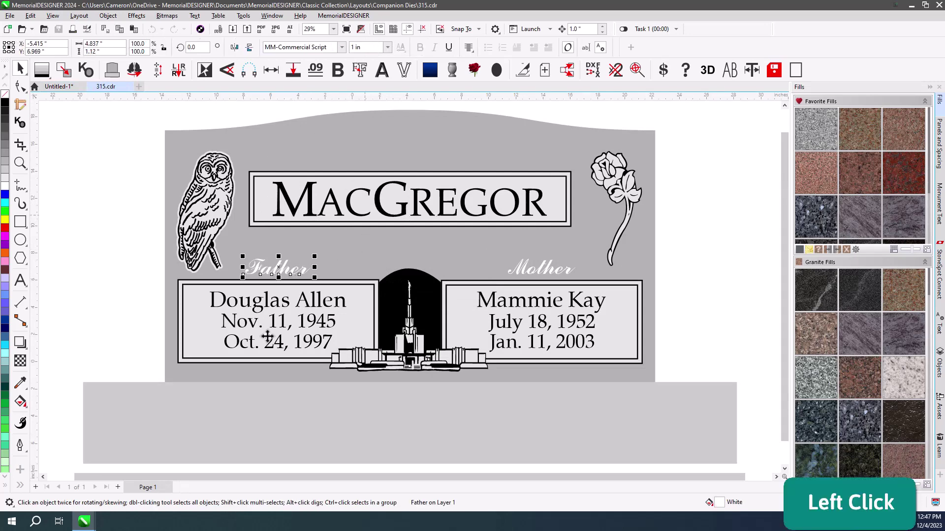
click(712, 257)
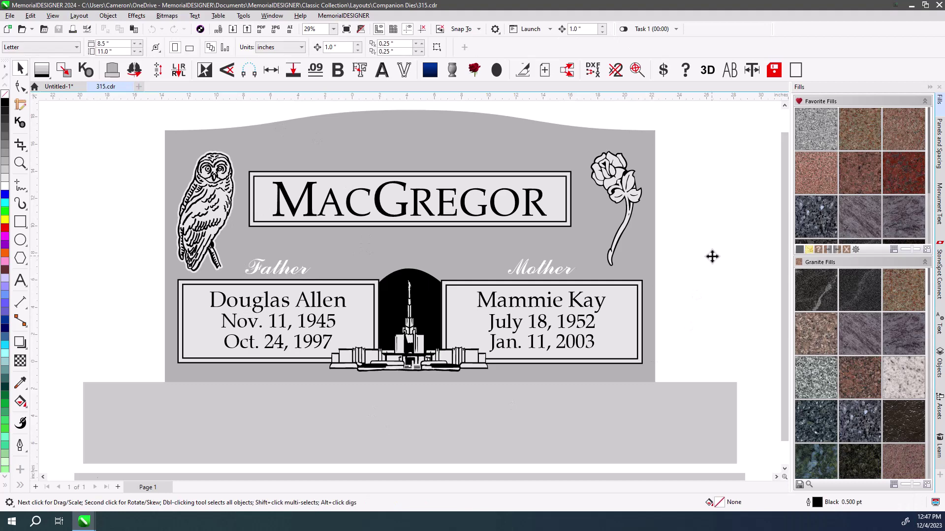
click(870, 294)
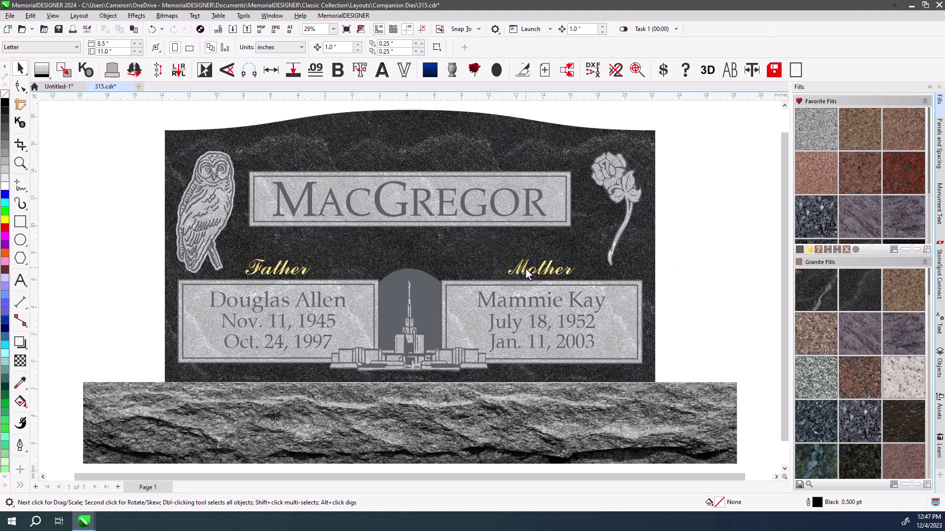
- Set the substitute colors back to Black and White and reapply the dark veined granite to the whole monument
right_click(801, 251)
click(811, 254)
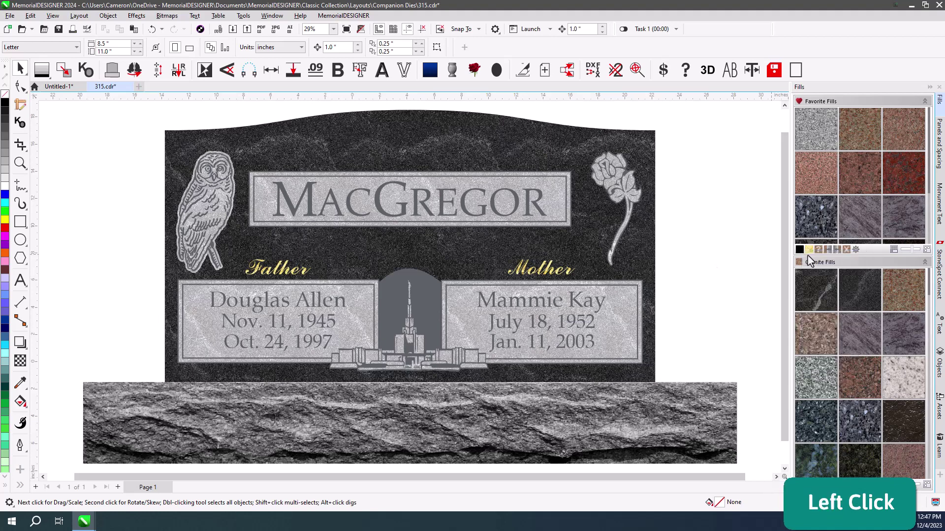
right_click(811, 249)
click(832, 295)
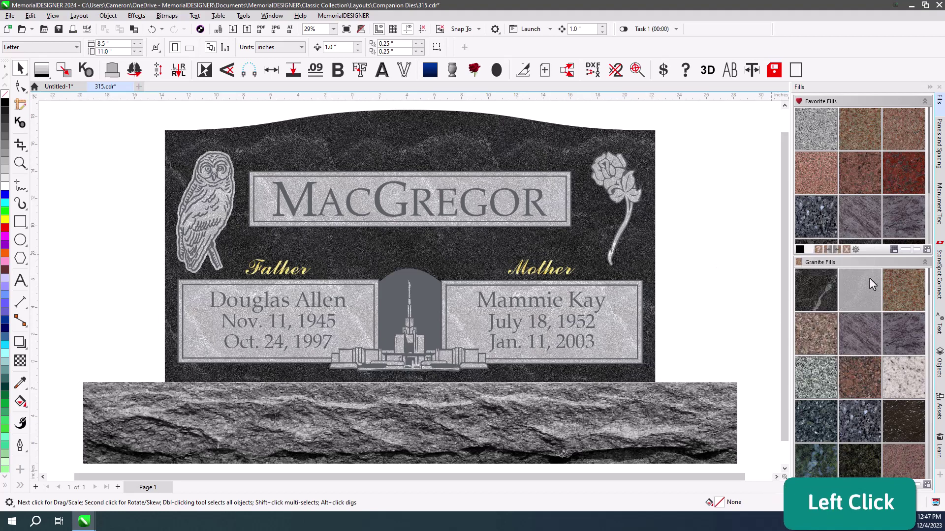
click(866, 299)
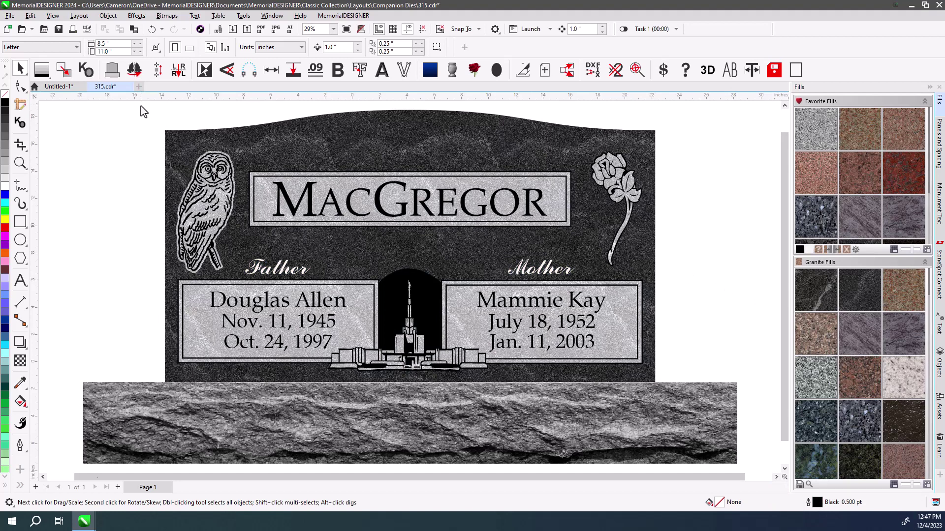
- Fill only the upright tablet and its contents with the New Imperial Red HD favorite granite, leaving the base out
drag(140, 105, 695, 421)
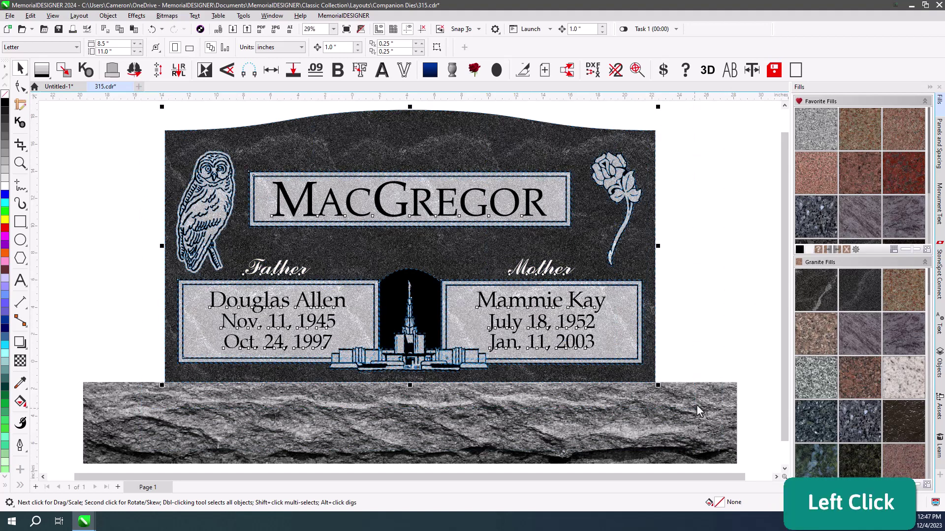
click(899, 166)
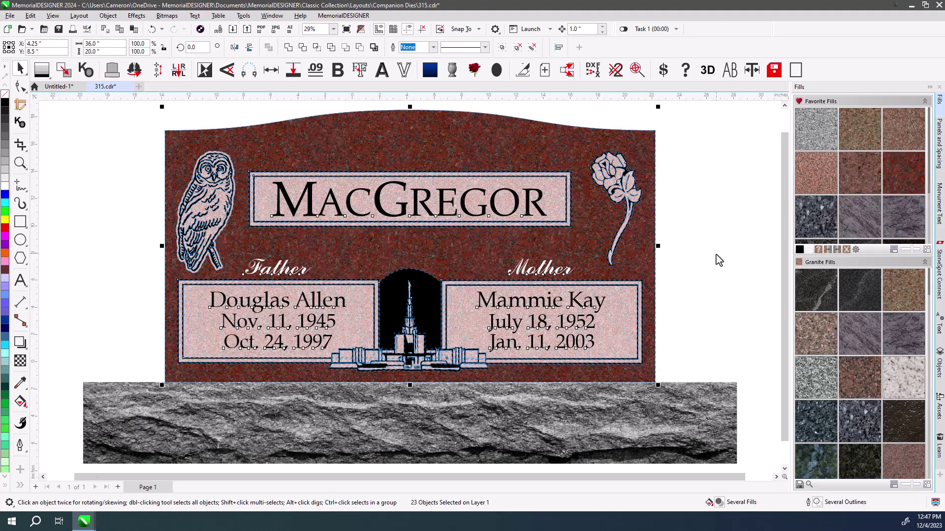
click(703, 164)
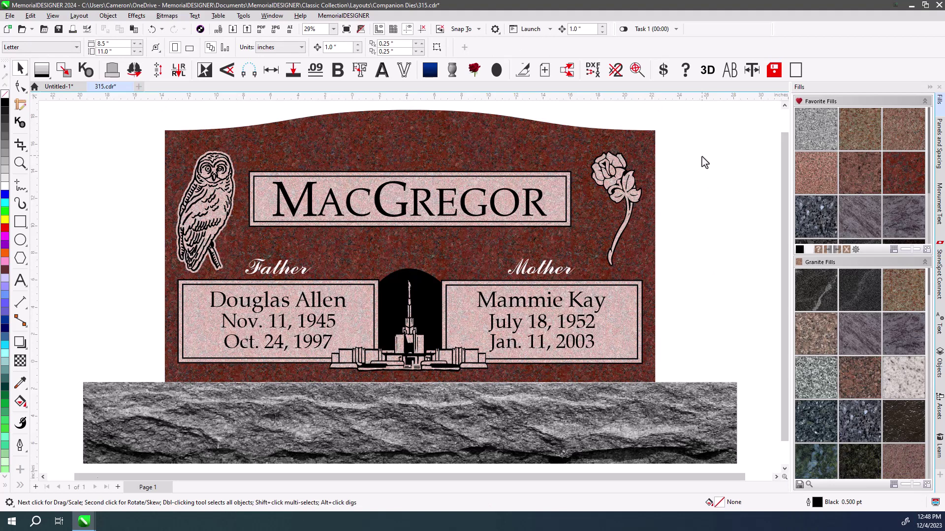
- Identify which granite fill is applied to the upright tablet shape, and deselect it
click(550, 142)
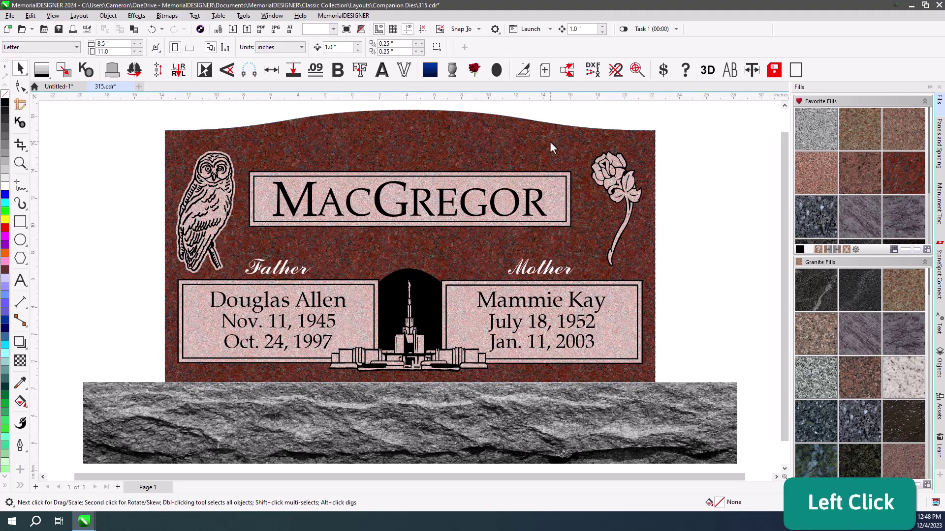
click(817, 250)
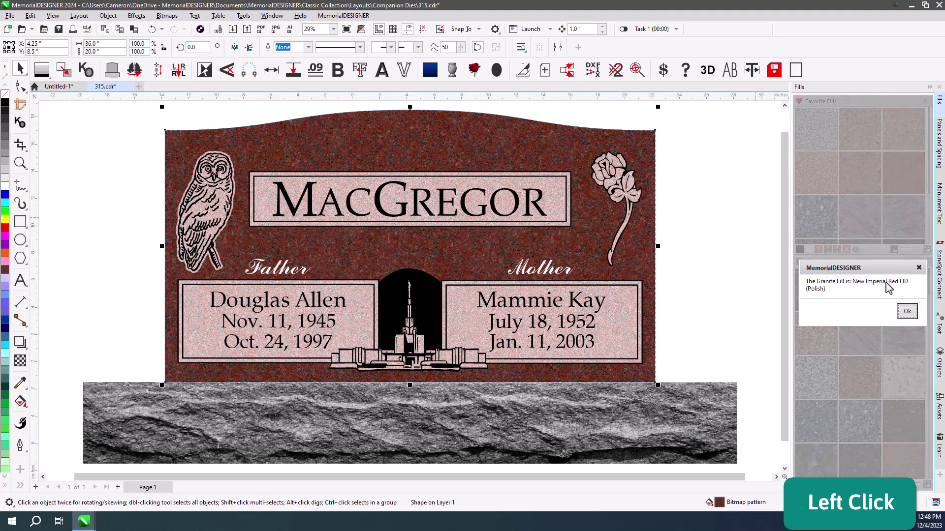
click(907, 312)
click(749, 222)
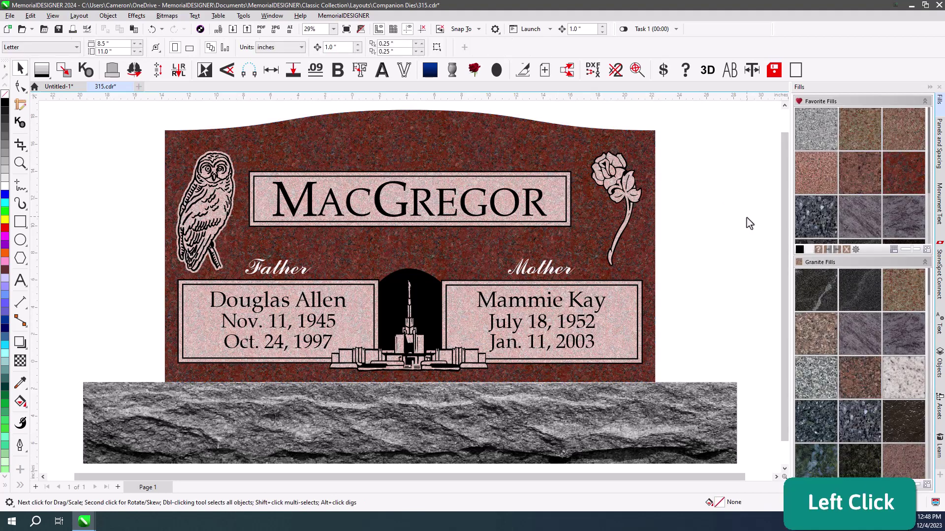
- Switch the monument from granite to its gray shades, restore the granite fills, and switch back to gray shades
click(828, 250)
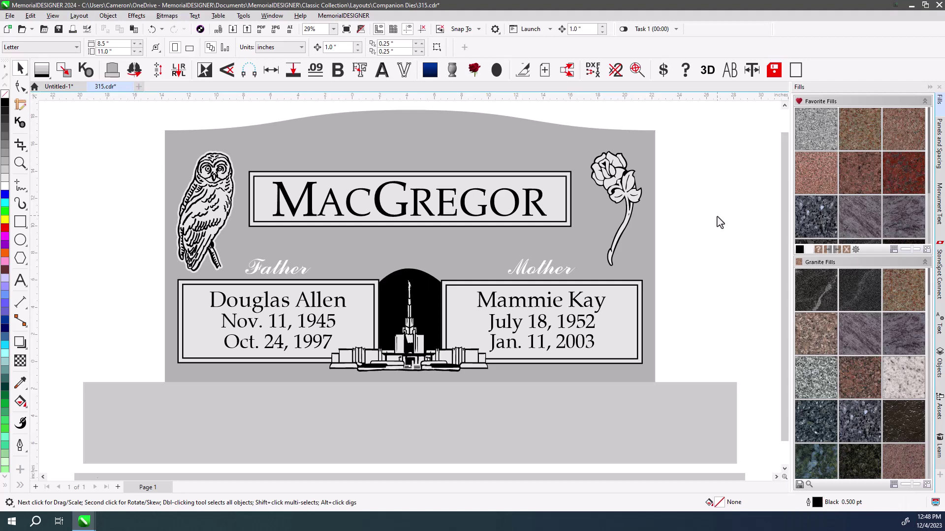
click(838, 249)
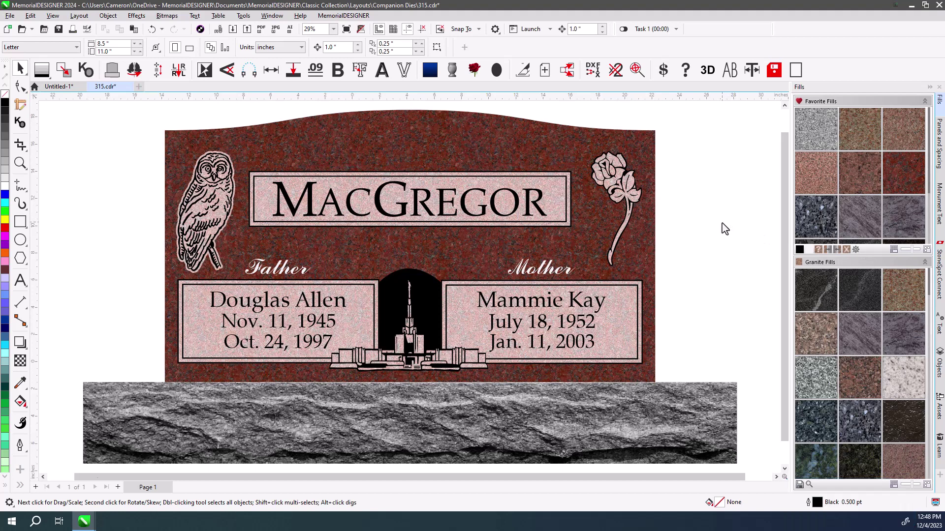
click(829, 250)
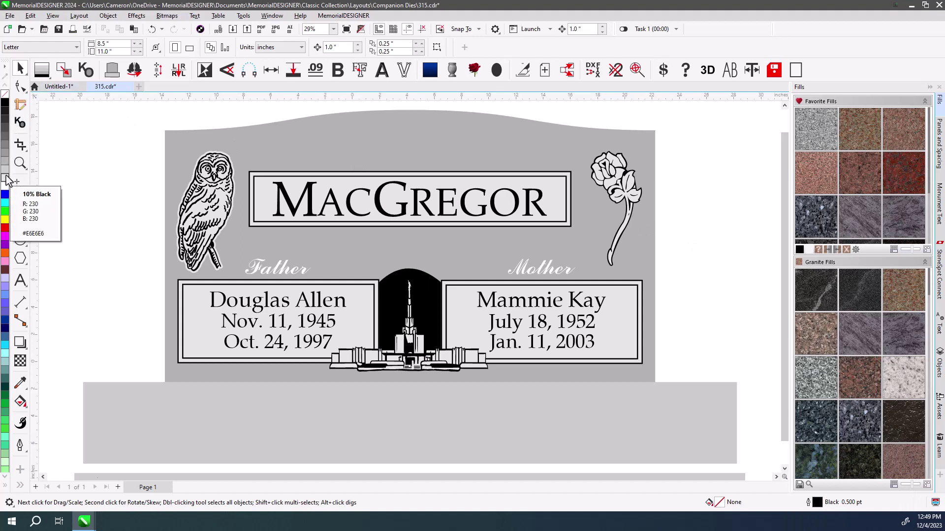
- Assign the Polish finish to the monument base and apply the dark red favorite granite to the whole monument
click(42, 69)
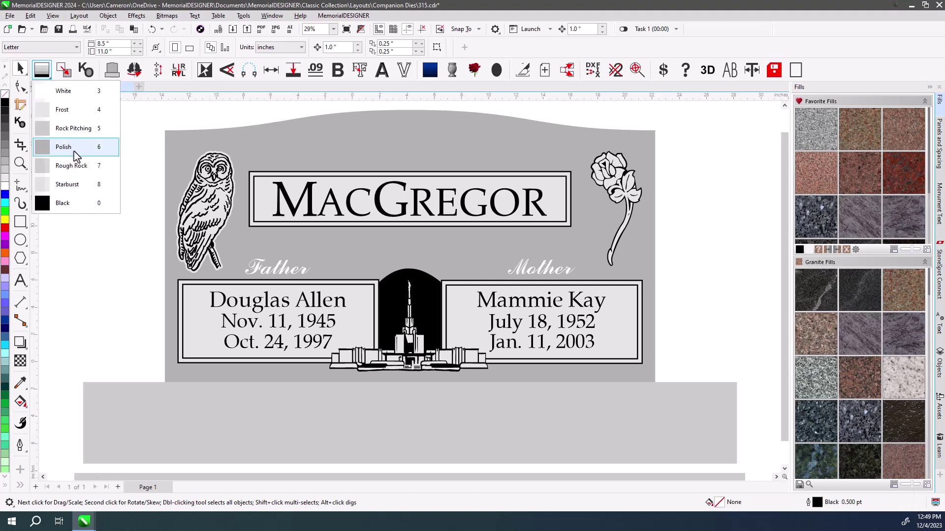
click(187, 408)
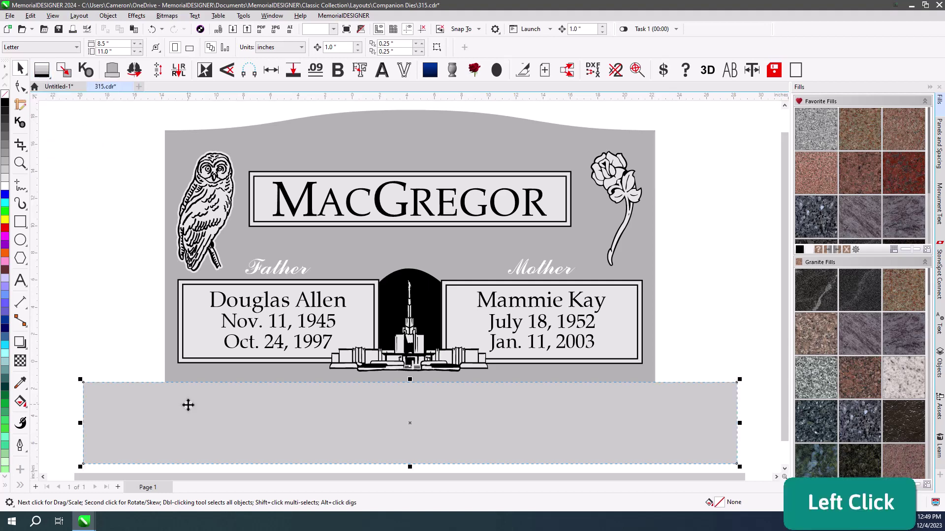
click(42, 69)
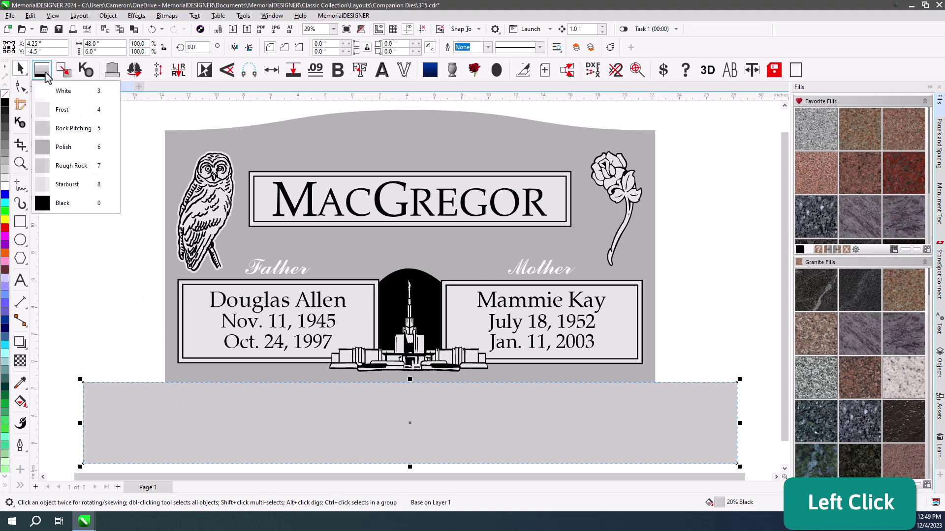
click(66, 153)
click(74, 154)
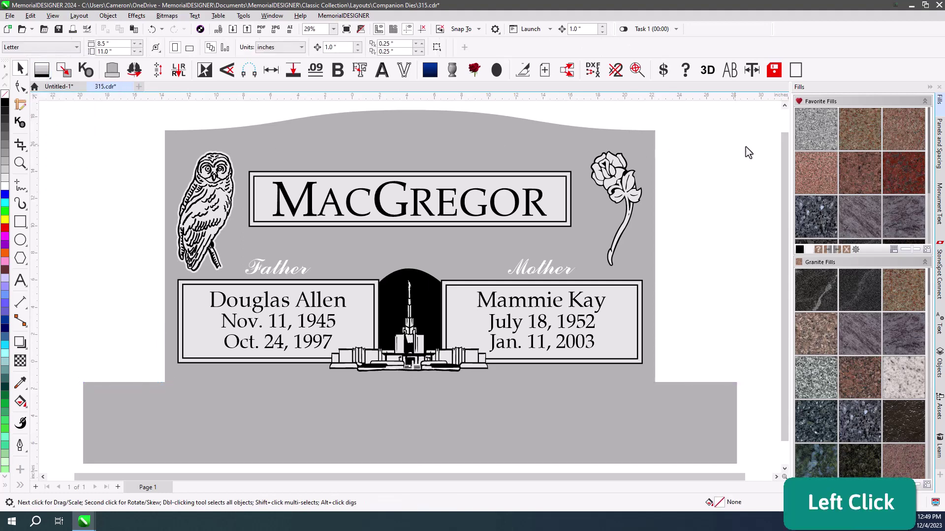
click(901, 175)
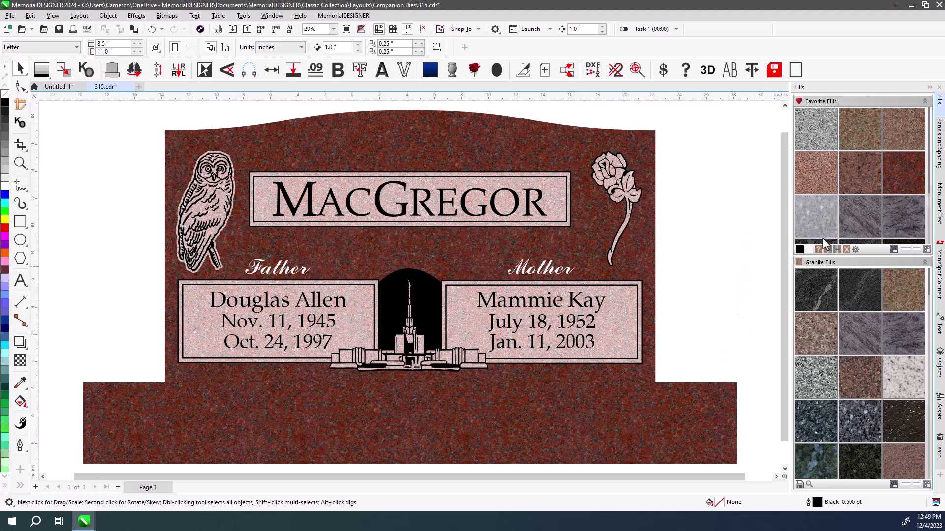
- Return the monument to gray shades and change the base's finish, trying Frost before settling on Rock Pitching
click(827, 251)
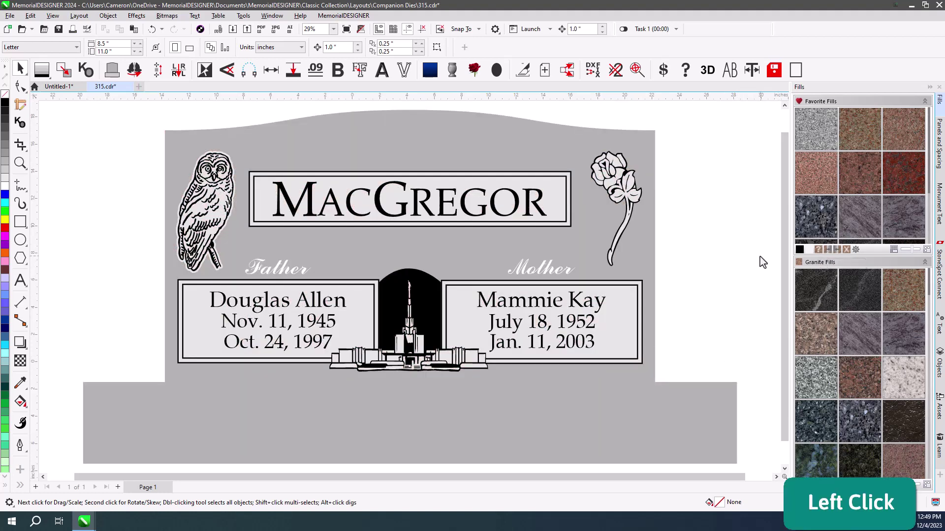
click(702, 396)
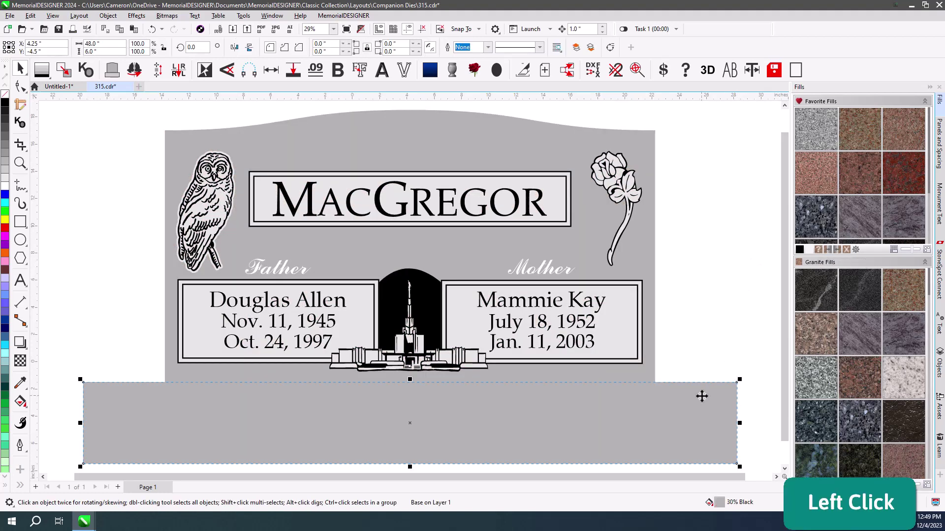
click(707, 315)
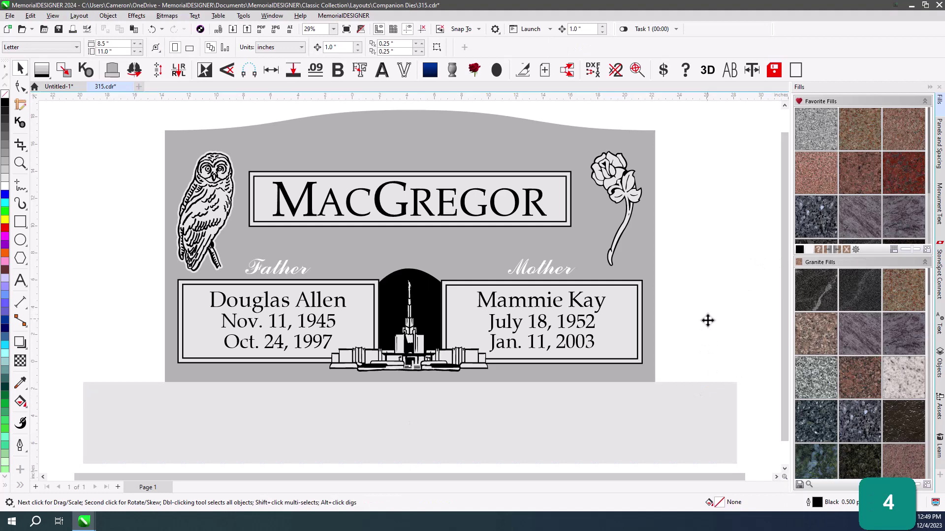
click(689, 405)
click(689, 305)
- Select every object in the layout and remove the stored granite fill information from them
double_click(22, 70)
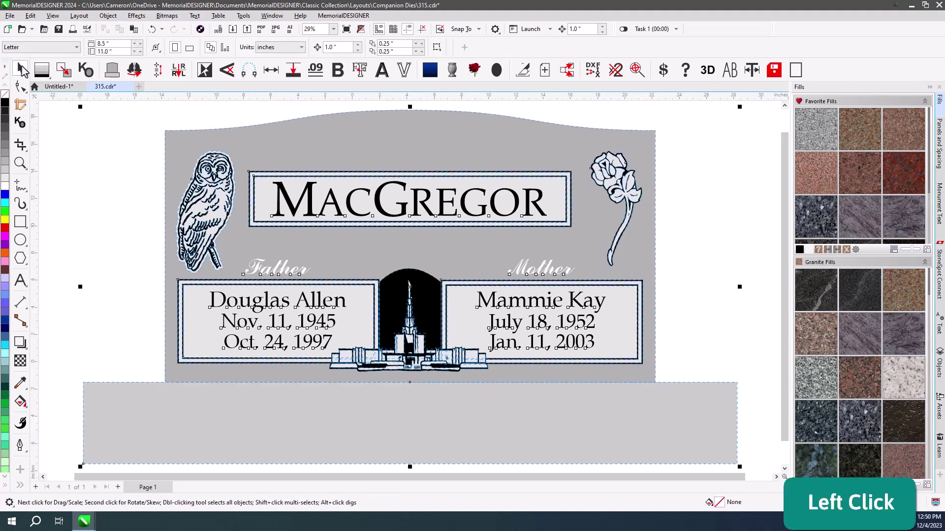
click(847, 255)
click(460, 277)
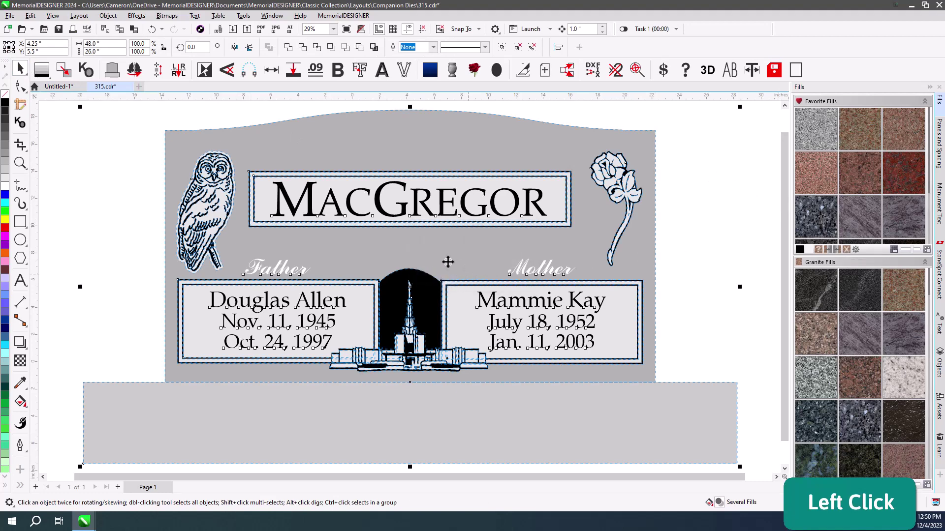
- Set the Fills docker's fills path to the Granite Fills folder in Documents > MemorialDESIGNER
click(740, 191)
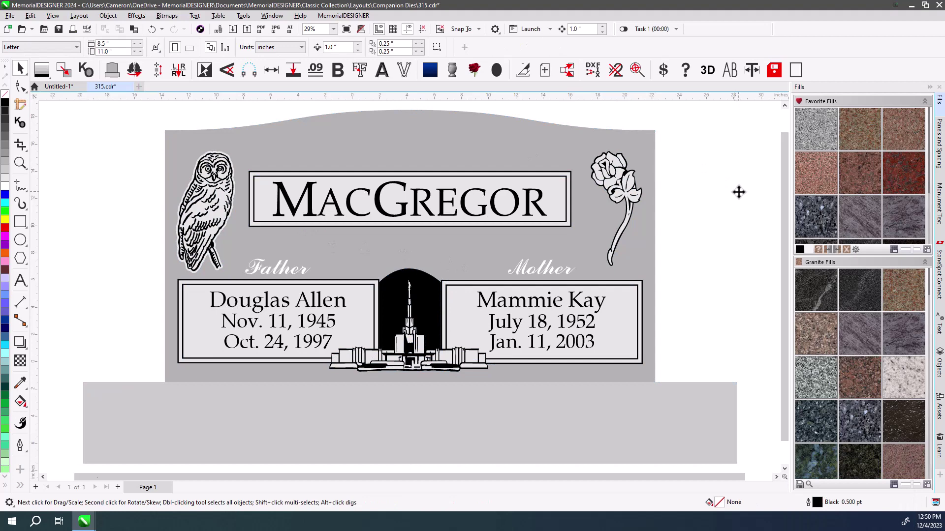
click(855, 250)
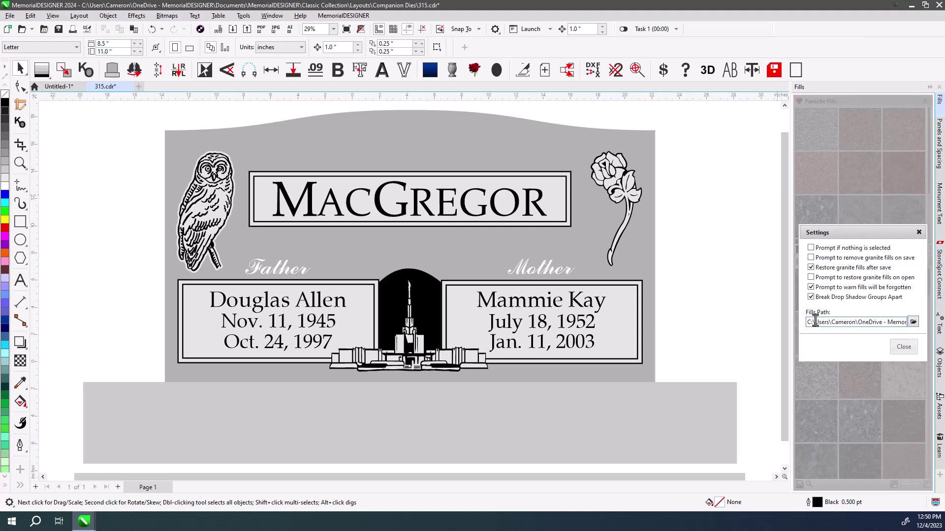
click(913, 322)
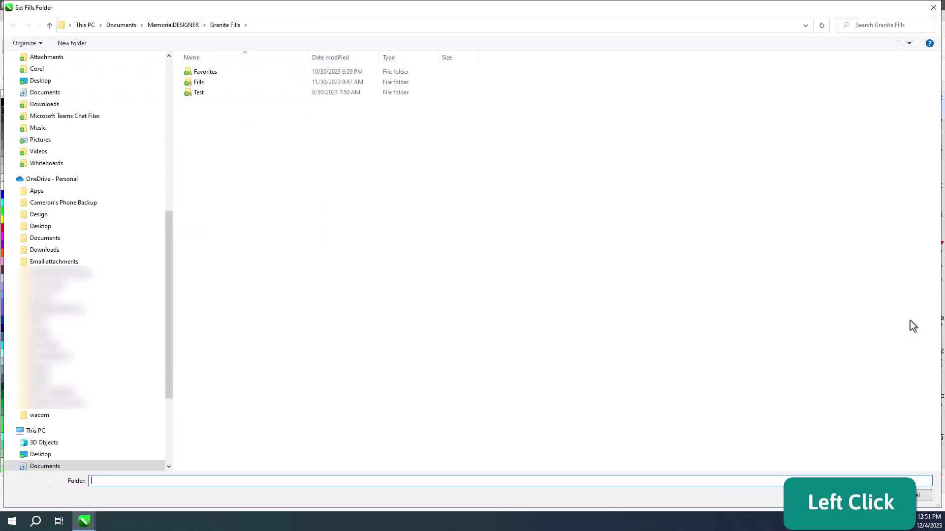
click(175, 25)
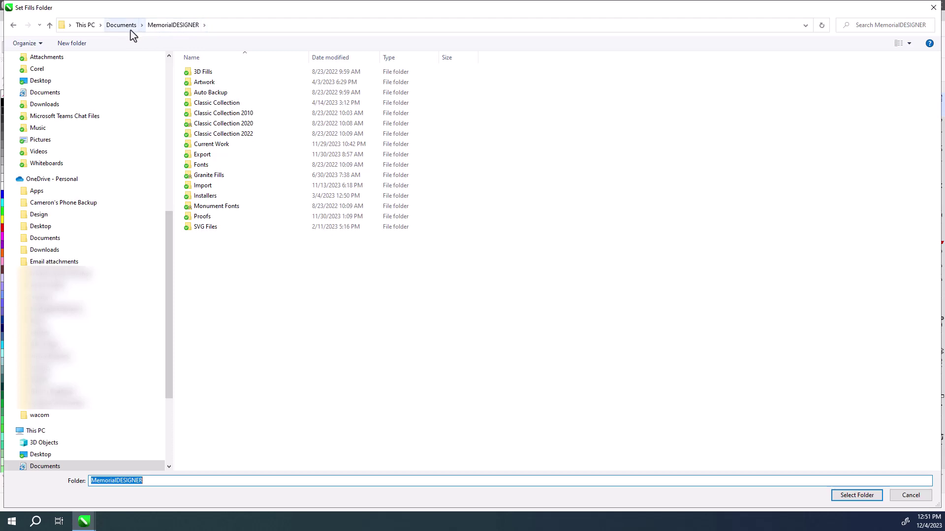
click(211, 175)
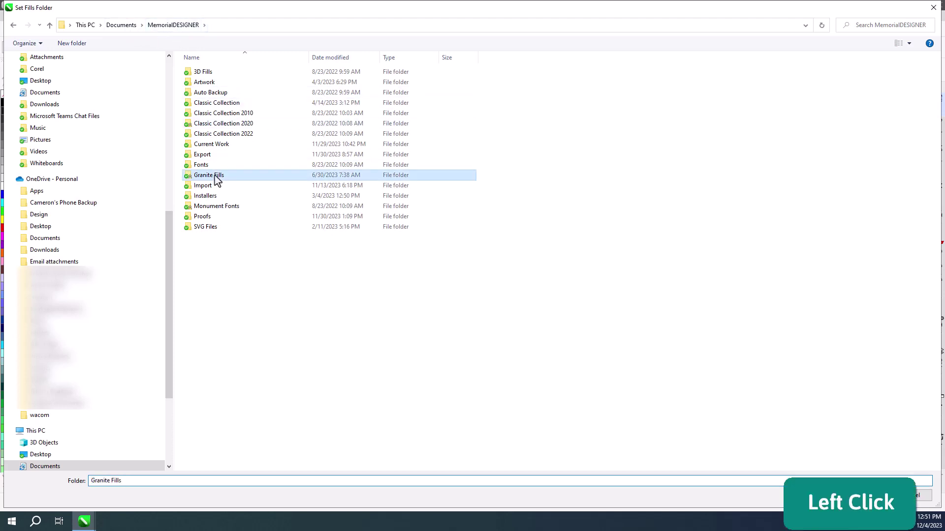
click(866, 500)
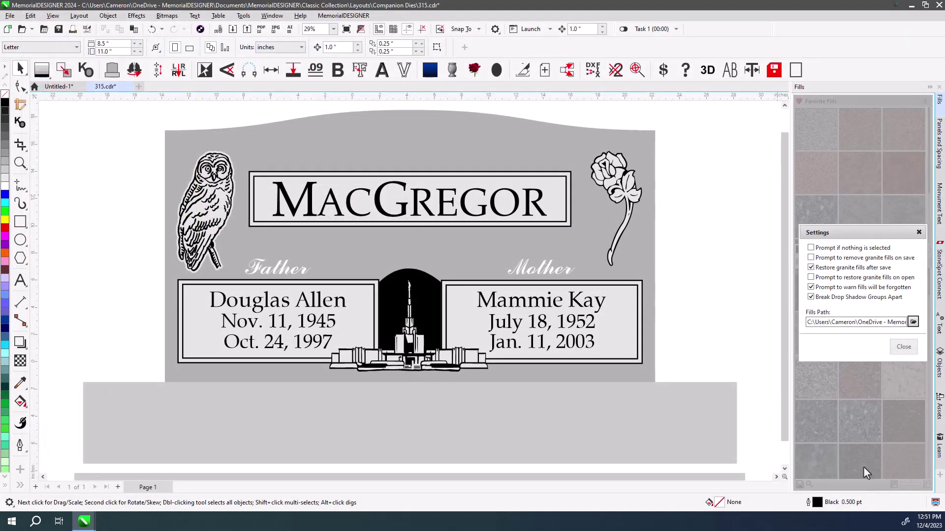
click(904, 348)
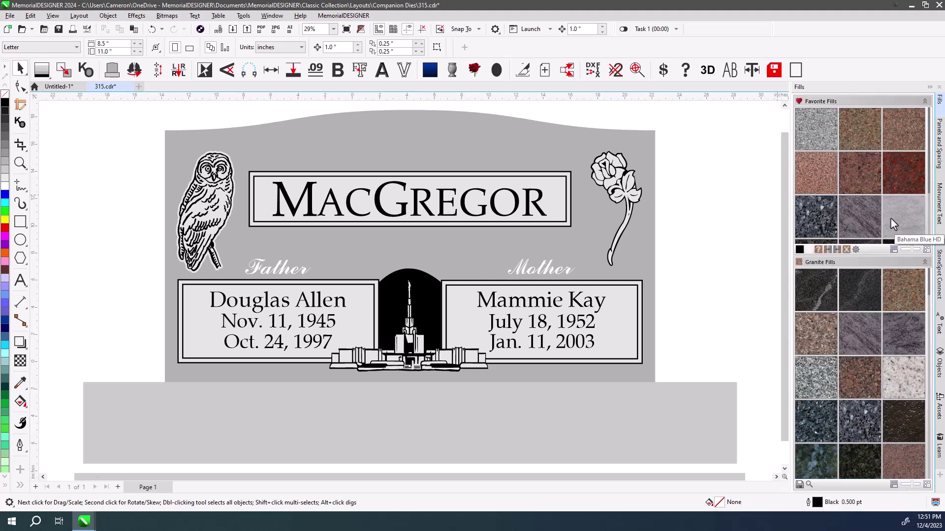
- Remove the brown granite beside the gray one in the first row from the favorite fills
right_click(852, 137)
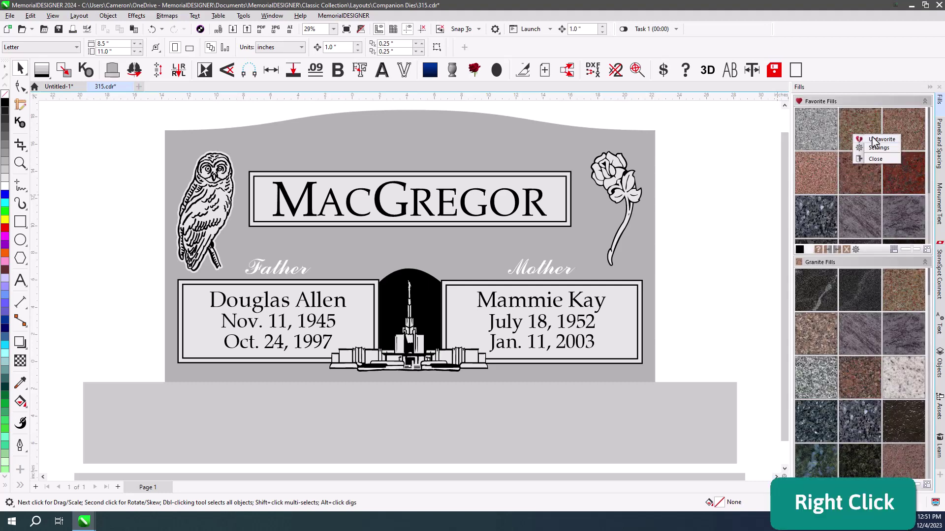
click(875, 140)
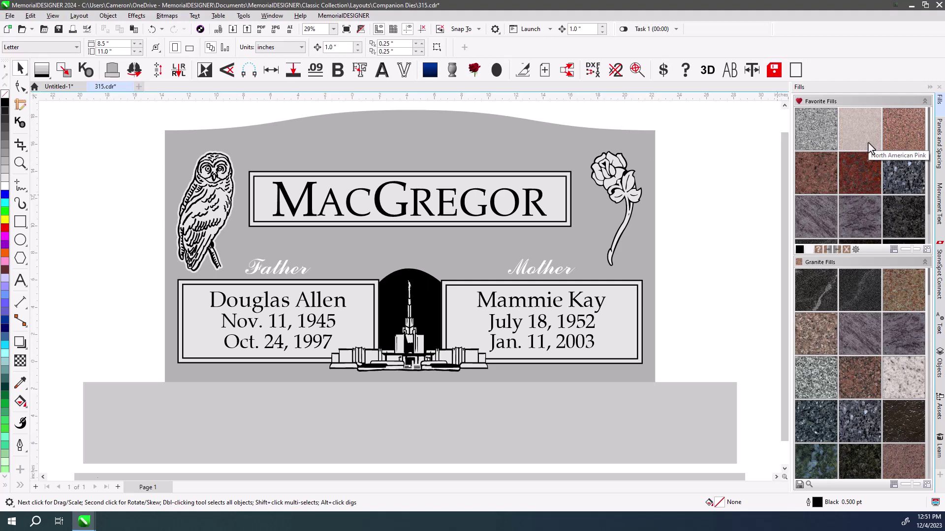
- Switch to File Explorer and locate the Favorites.fav file in the Favorites folder under MemorialDESIGNER's Granite Fills
click(166, 7)
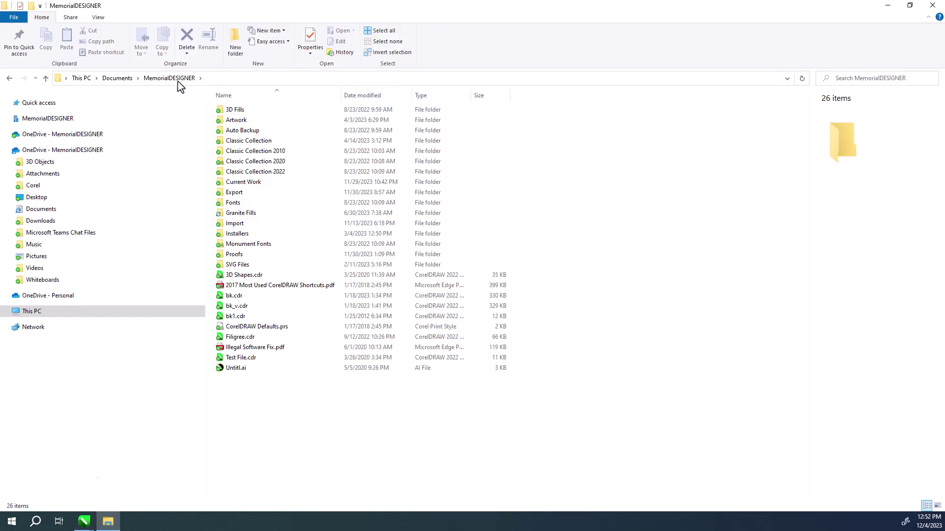
click(166, 80)
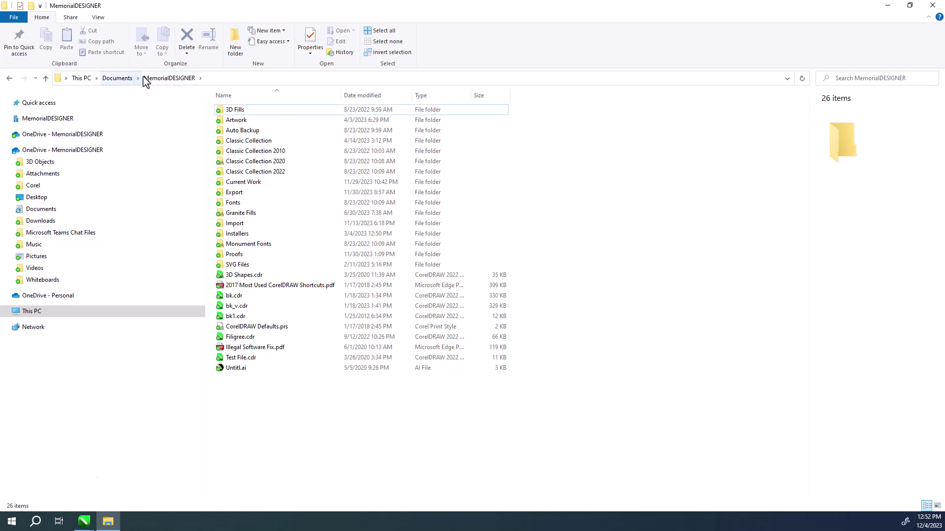
double_click(227, 215)
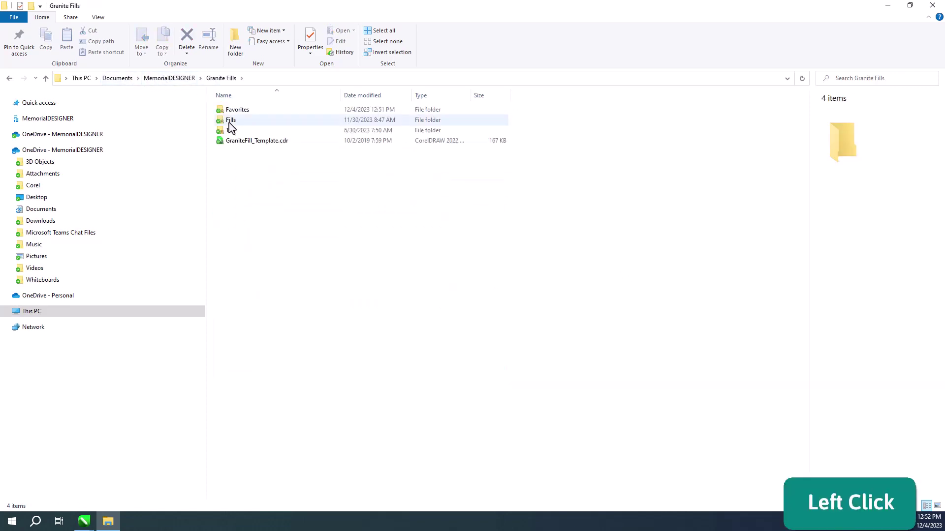
double_click(232, 114)
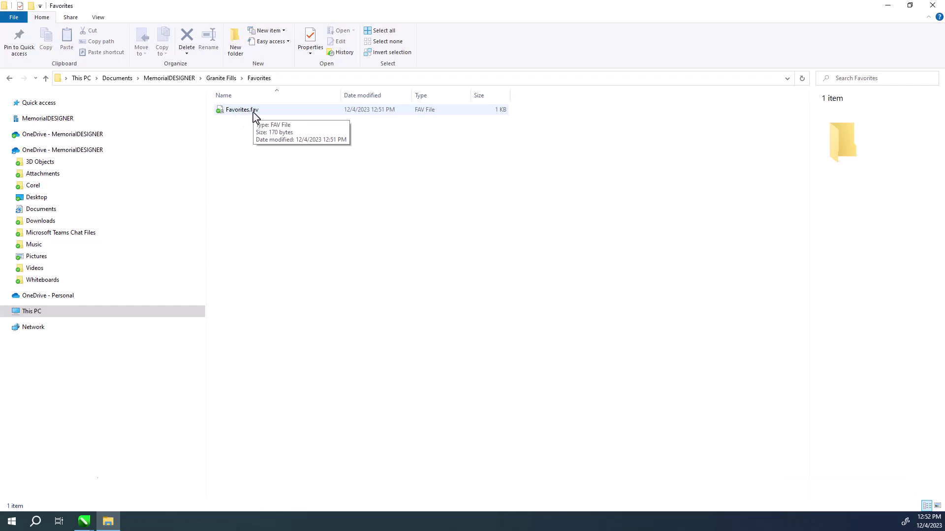
click(249, 116)
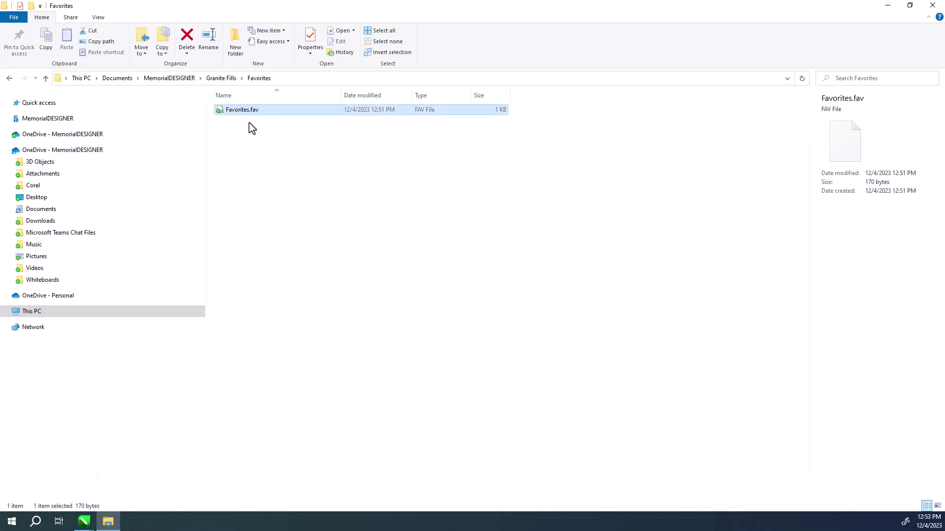
double_click(248, 114)
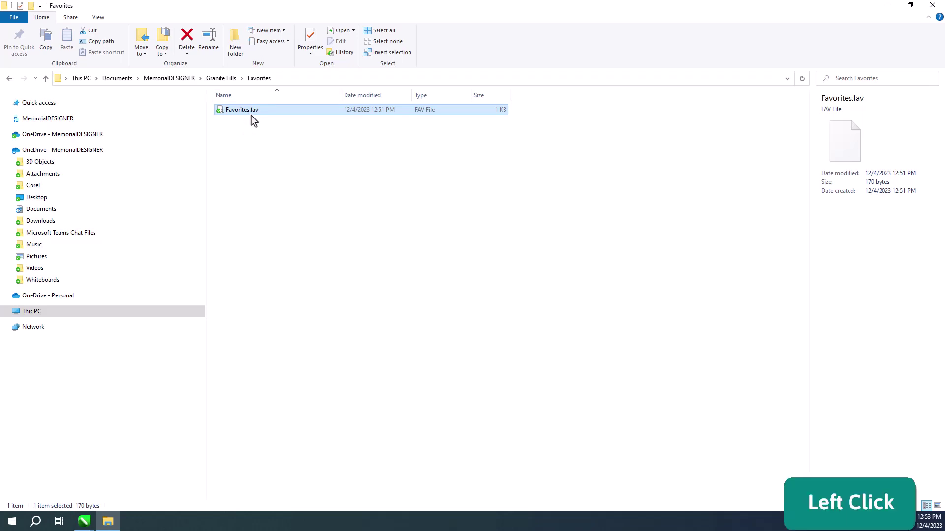
click(440, 193)
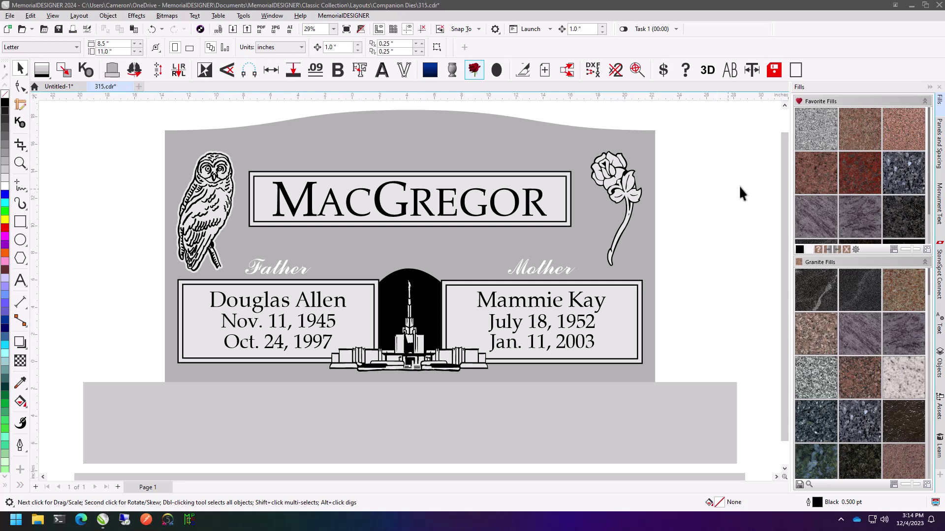
- Back in MemorialDESIGNER, apply the dark red favorite granite to the whole monument and enlarge the favorite thumbnails with the Granite Fills group collapsed
click(855, 176)
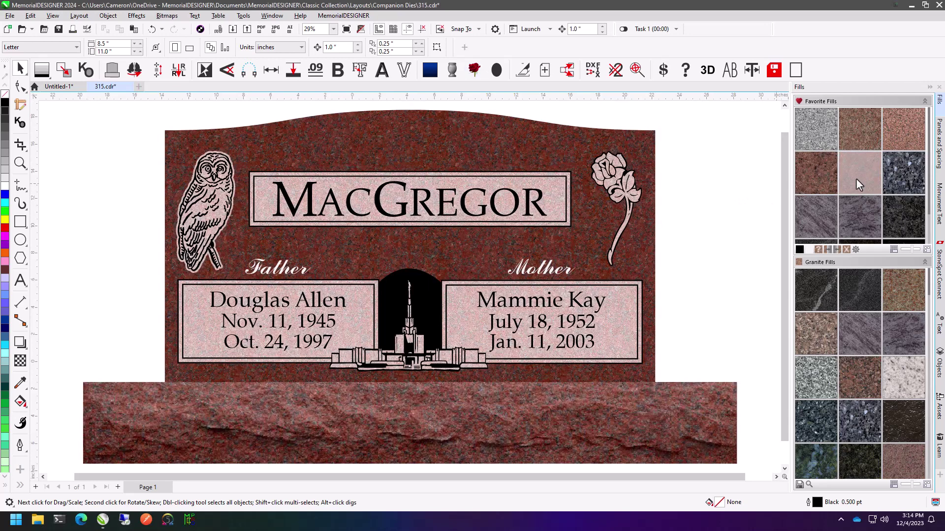
click(926, 262)
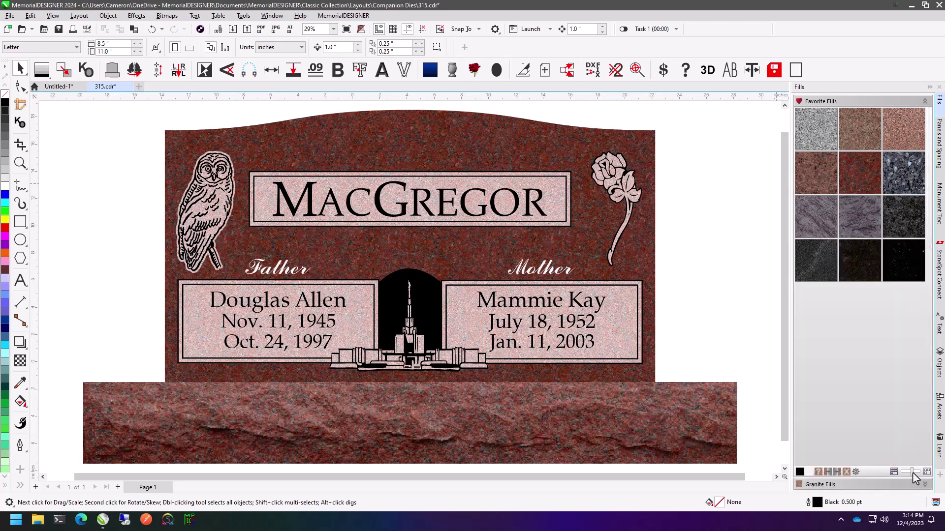
drag(912, 472, 921, 473)
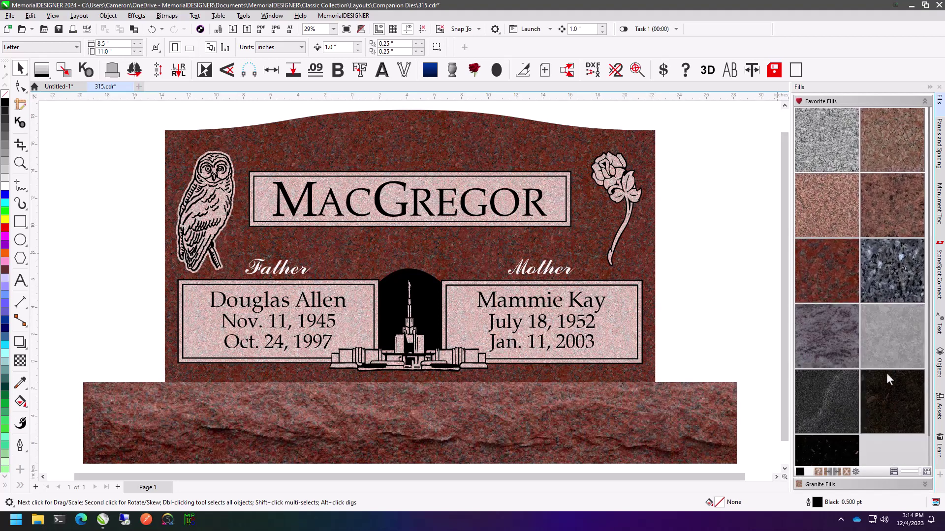